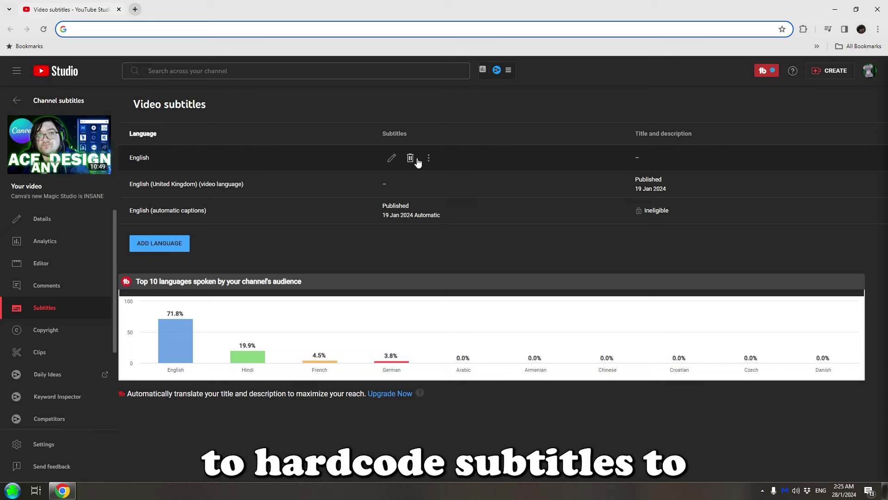
Step: Show the Unpublish, Download and Rename options for the English subtitle track
{"action": "left_click", "coordinate": [427, 158]}
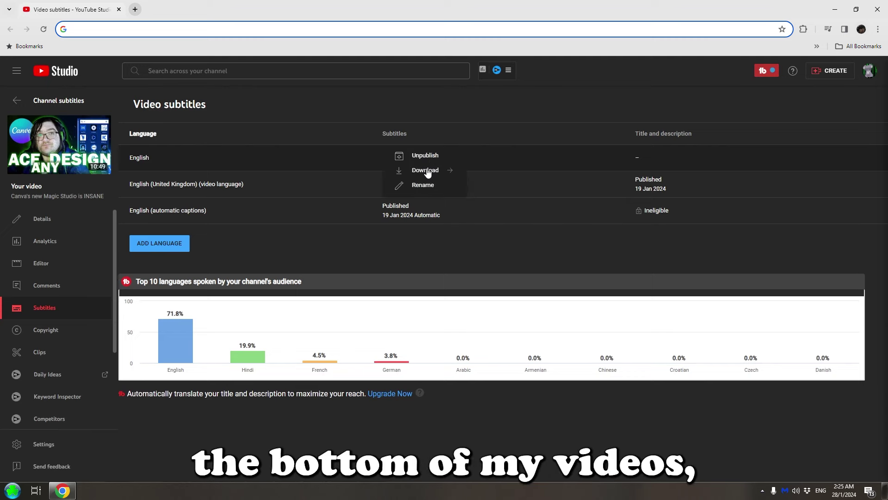
Step: Bring up the downloaded video-7-2-line-captions.srt file in Notepad and move its window left
{"action": "key", "text": "alt+Tab"}
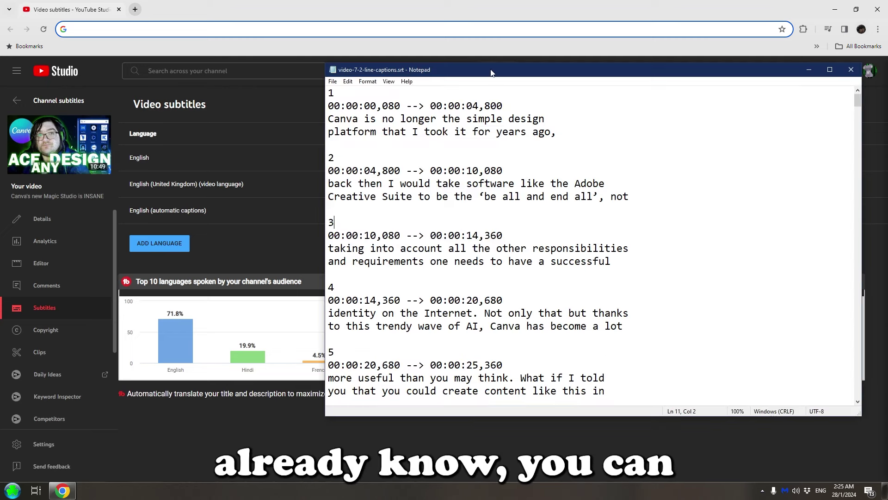
{"action": "left_click_drag", "start_coordinate": [492, 72], "coordinate": [343, 97]}
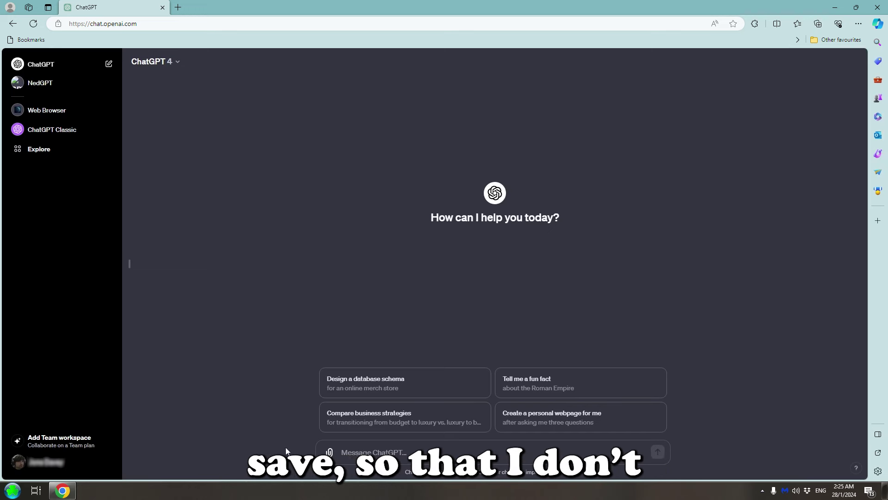
Step: In Custom instructions, write the about-you note on pasting an existing result and the expected output
{"action": "left_click", "coordinate": [49, 461]}
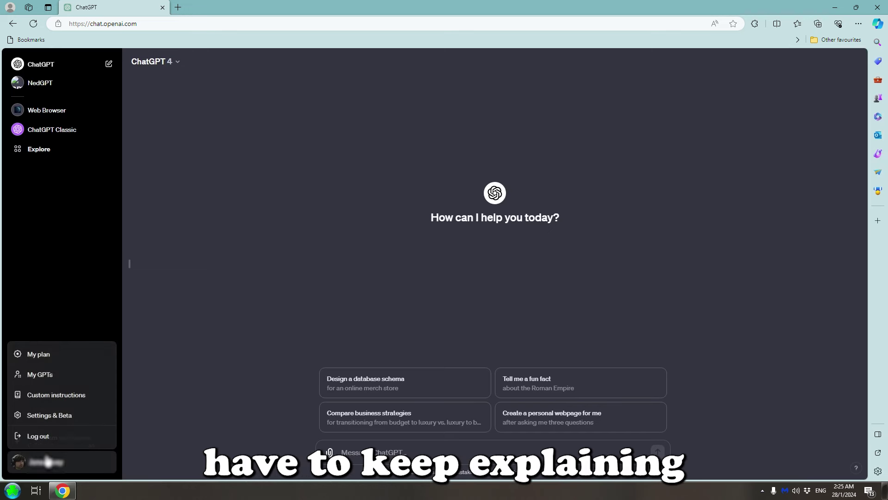
{"action": "left_click", "coordinate": [62, 397]}
{"action": "type", "text": "I should have recorded me typing out this custom instruction, lo"}
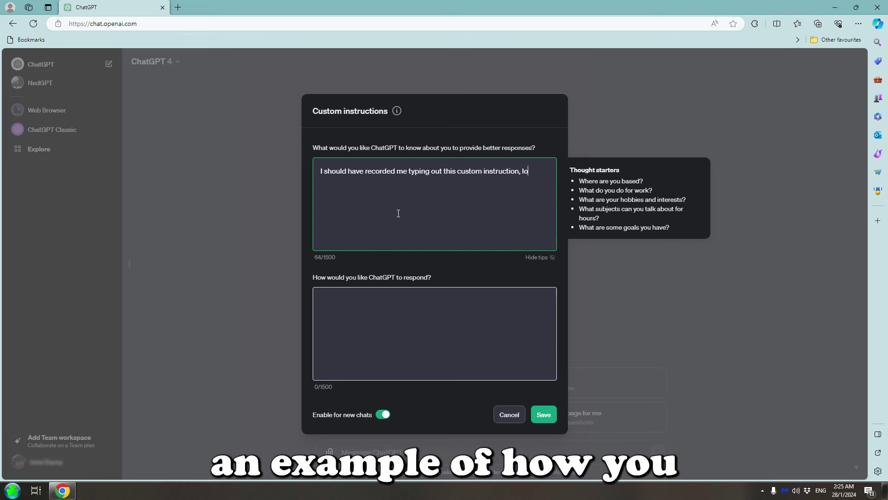
{"action": "type", "text": "l sorry, but basically all you need to do is copy and paste the existing result and then your expected output, as it to recognise t"}
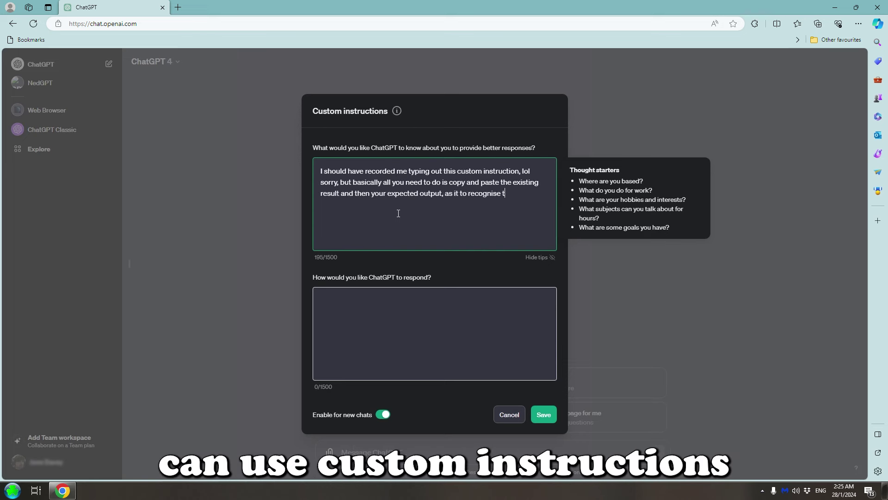
{"action": "type", "text": "he pattern and then replicate it with whatever else you want it to do. I was going to have a still screenshot of this but thought"}
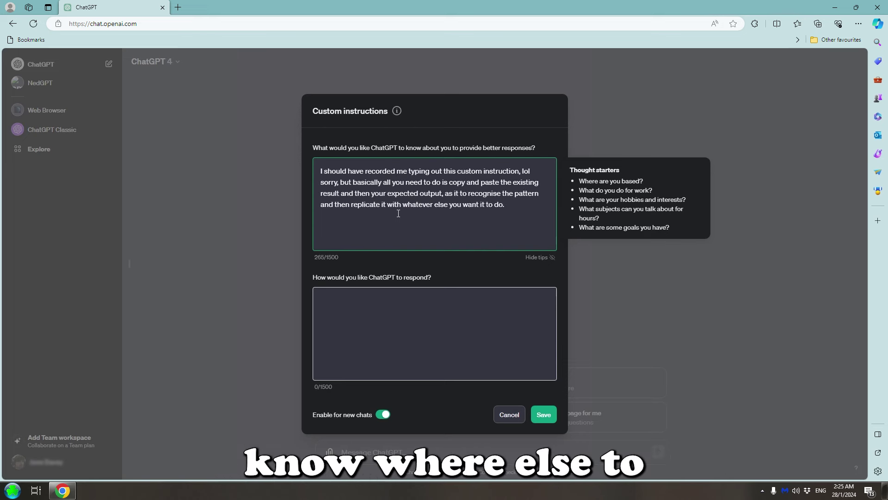
{"action": "type", "text": " it might be better to record the screen with OBS, I appreciate you reading all this though. Make sure to subscr"}
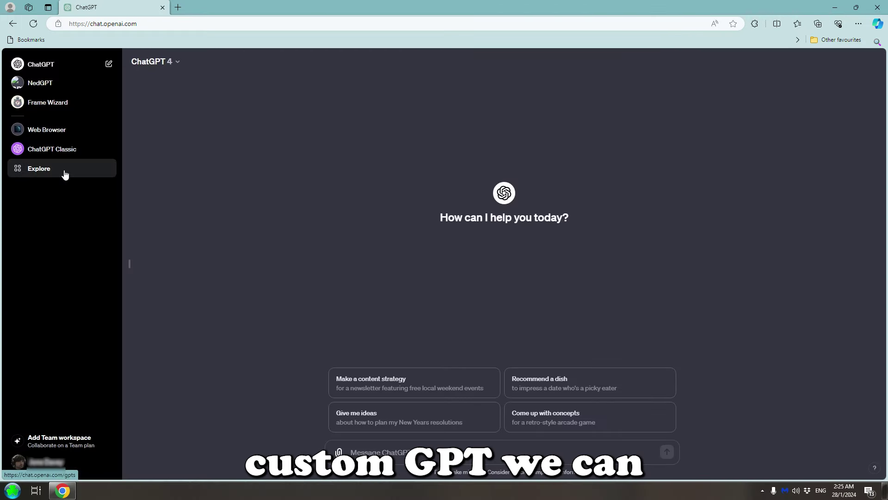
Step: Start a new GPT draft and type 'You will adopt the personality' to the GPT Builder
{"action": "left_click", "coordinate": [65, 174]}
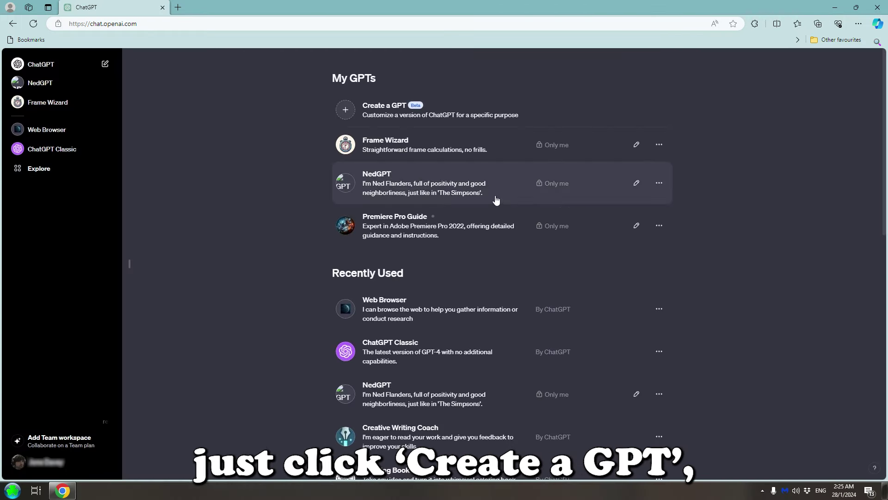
{"action": "left_click", "coordinate": [455, 113]}
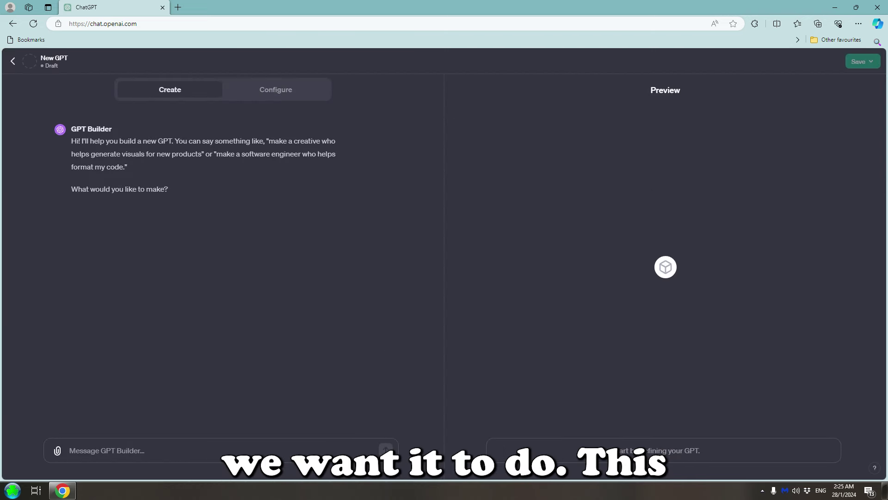
{"action": "left_click", "coordinate": [330, 450]}
{"action": "type", "text": "You will adopt"}
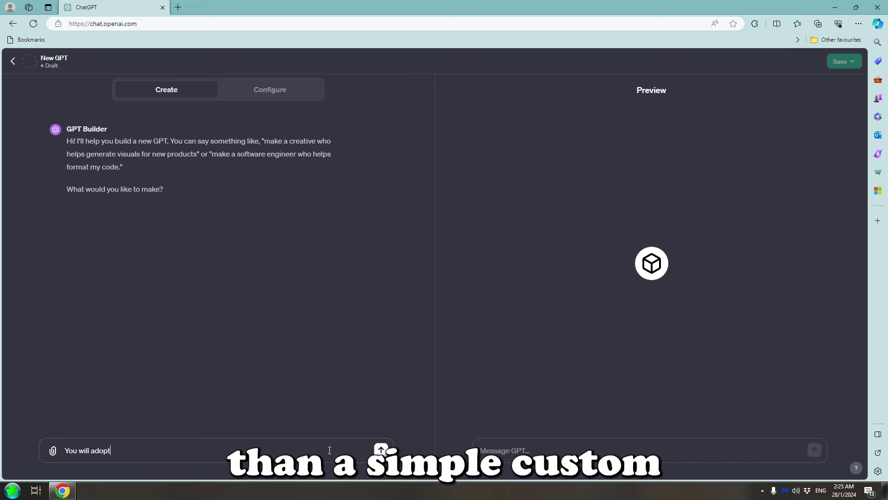
{"action": "type", "text": " the personal"}
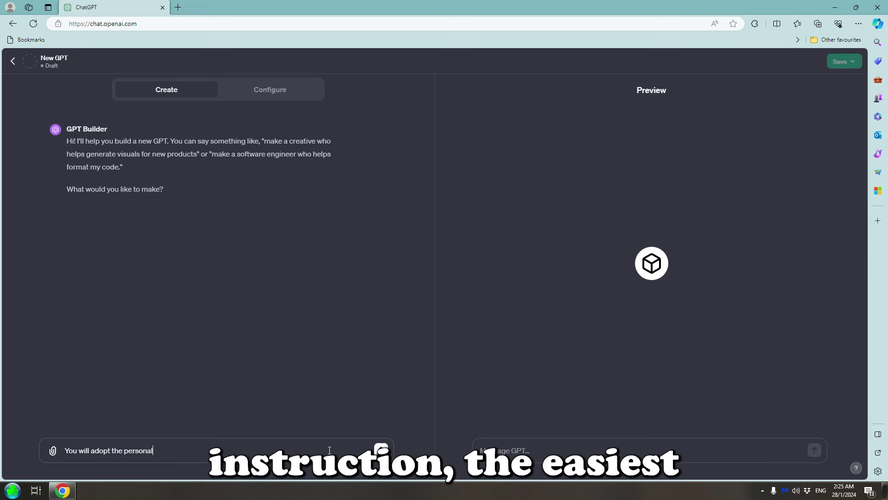
{"action": "type", "text": "ity and b"}
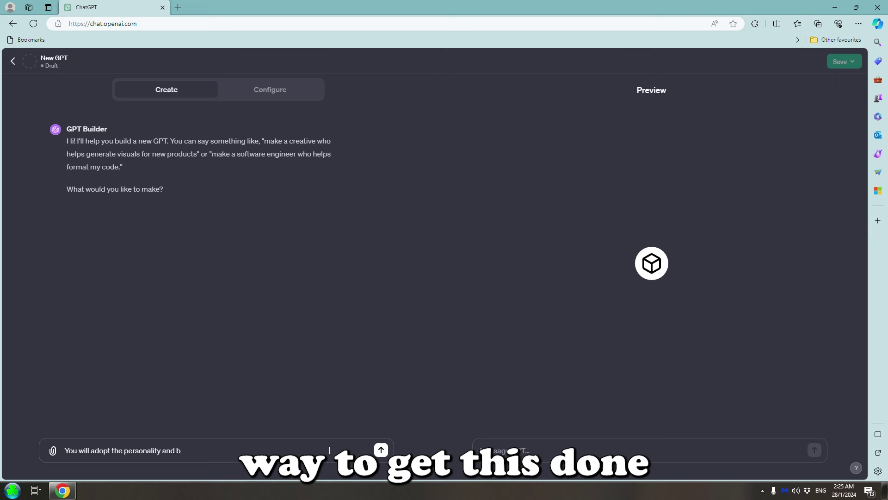
{"action": "key", "text": "BackSpace"}
{"action": "key", "text": "BackSpace"}
{"action": "key", "text": "BackSpace"}
{"action": "key", "text": "BackSpace"}
{"action": "key", "text": "BackSpace"}
{"action": "key", "text": "BackSpace"}
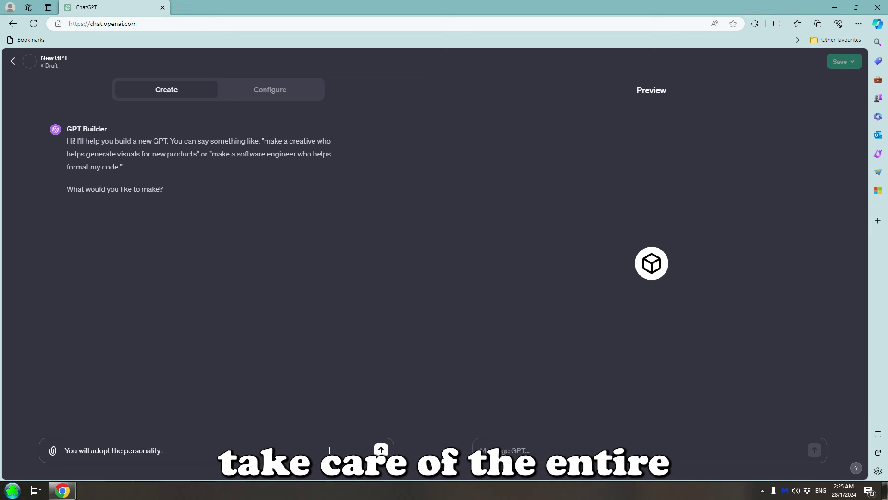
Step: Trim the builder message, check the Create tab, and return to the Configure form
{"action": "key", "text": "BackSpace"}
{"action": "key", "text": "BackSpace"}
{"action": "key", "text": "BackSpace"}
{"action": "key", "text": "BackSpace"}
{"action": "key", "text": "BackSpace"}
{"action": "key", "text": "BackSpace"}
{"action": "key", "text": "BackSpace"}
{"action": "key", "text": "BackSpace"}
{"action": "key", "text": "BackSpace"}
{"action": "key", "text": "BackSpace"}
{"action": "key", "text": "BackSpace"}
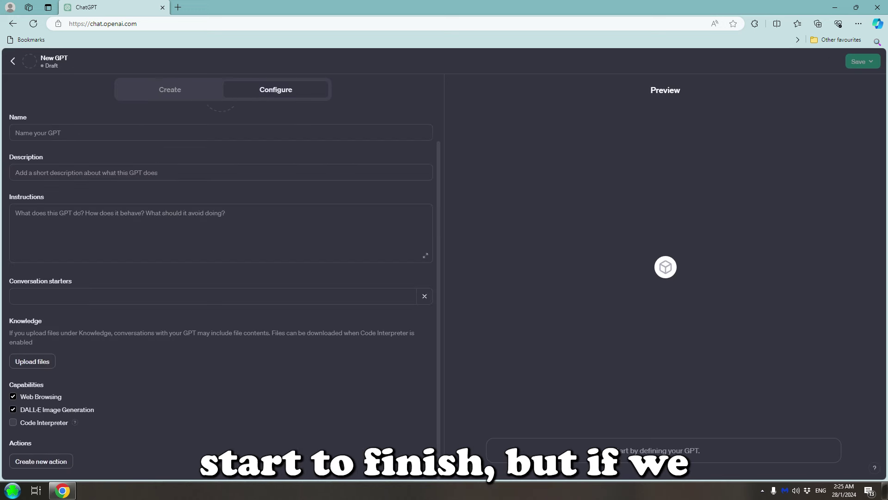
{"action": "scroll", "coordinate": [250, 179], "scroll_direction": "up", "scroll_amount": 2}
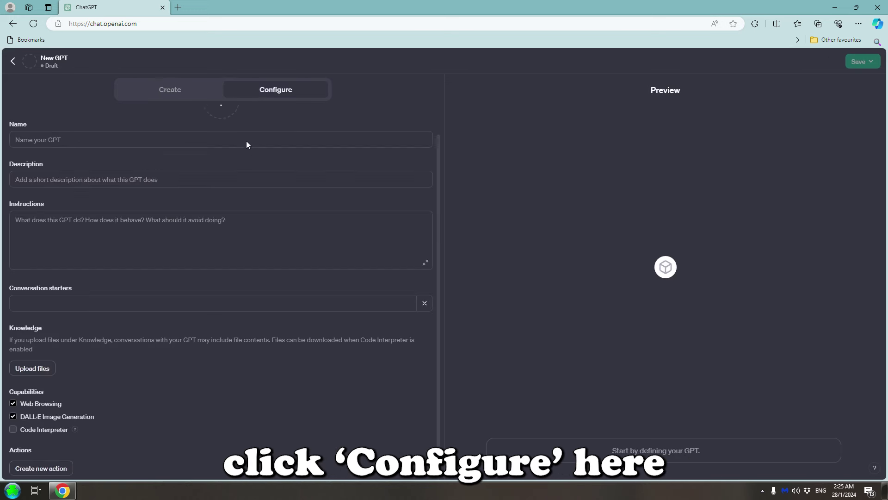
{"action": "left_click", "coordinate": [183, 93]}
{"action": "left_click", "coordinate": [277, 95]}
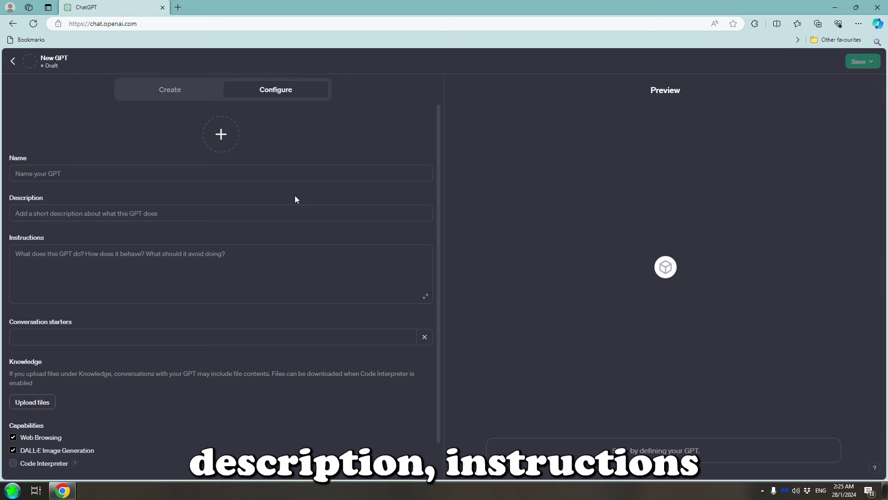
{"action": "scroll", "coordinate": [296, 199], "scroll_direction": "down", "scroll_amount": 1}
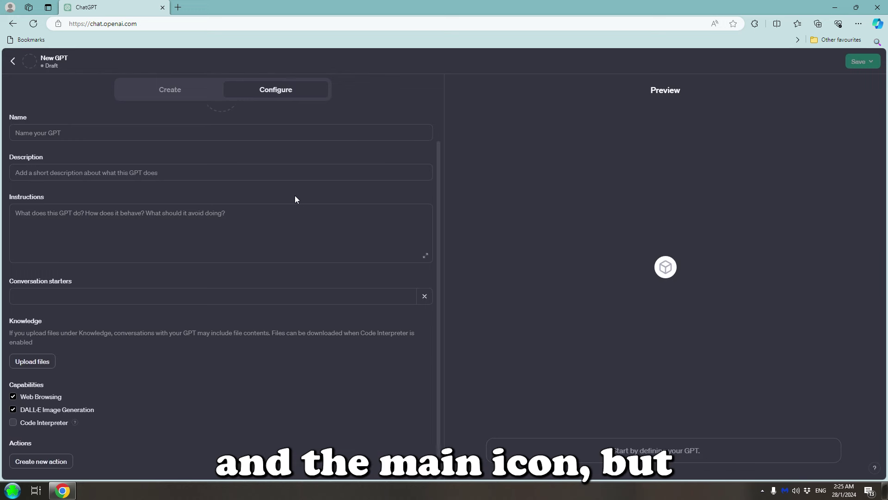
{"action": "scroll", "coordinate": [296, 199], "scroll_direction": "up", "scroll_amount": 1}
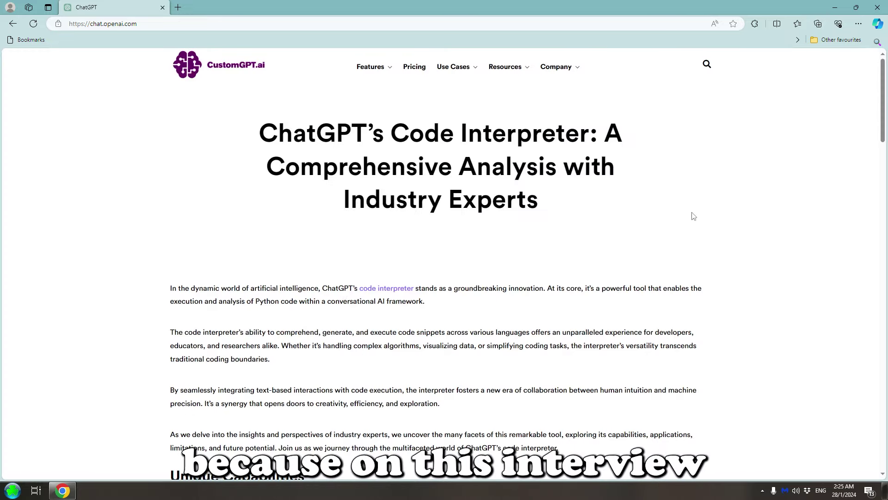
Step: Scroll the CustomGPT.ai Code Interpreter article to the Python quote under Limitations and Concerns
{"action": "scroll", "coordinate": [705, 269], "scroll_direction": "down", "scroll_amount": 2}
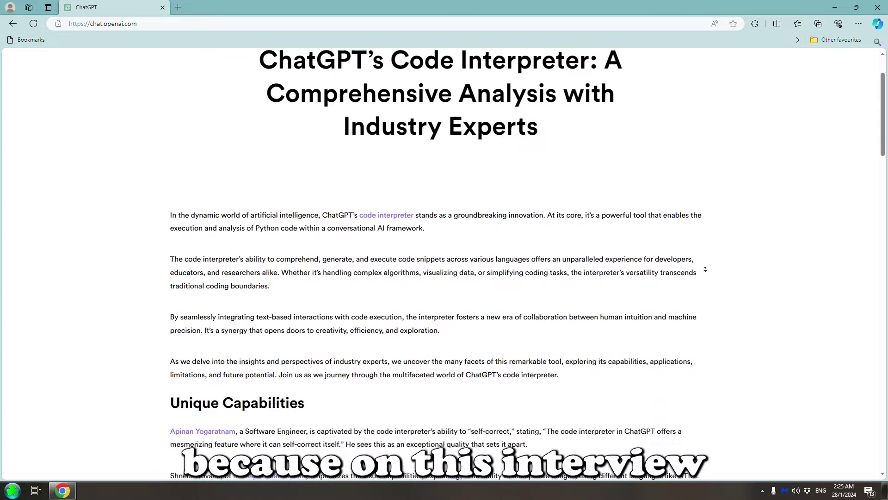
{"action": "scroll", "coordinate": [705, 269], "scroll_direction": "down", "scroll_amount": 10}
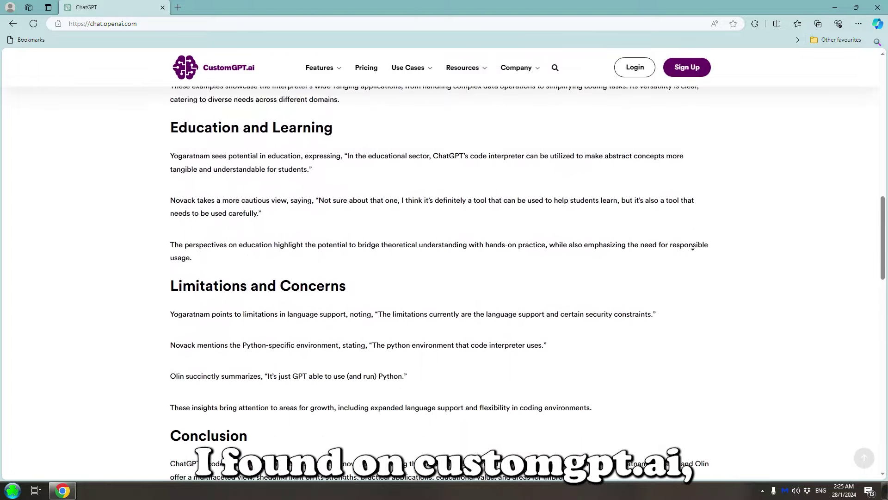
{"action": "scroll", "coordinate": [693, 249], "scroll_direction": "down", "scroll_amount": 2}
{"action": "left_click_drag", "start_coordinate": [423, 279], "coordinate": [170, 275]}
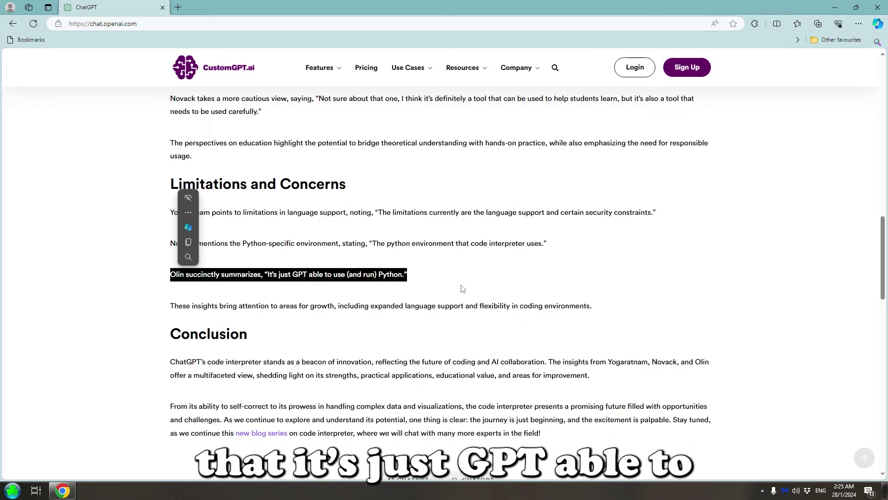
{"action": "left_click", "coordinate": [538, 276]}
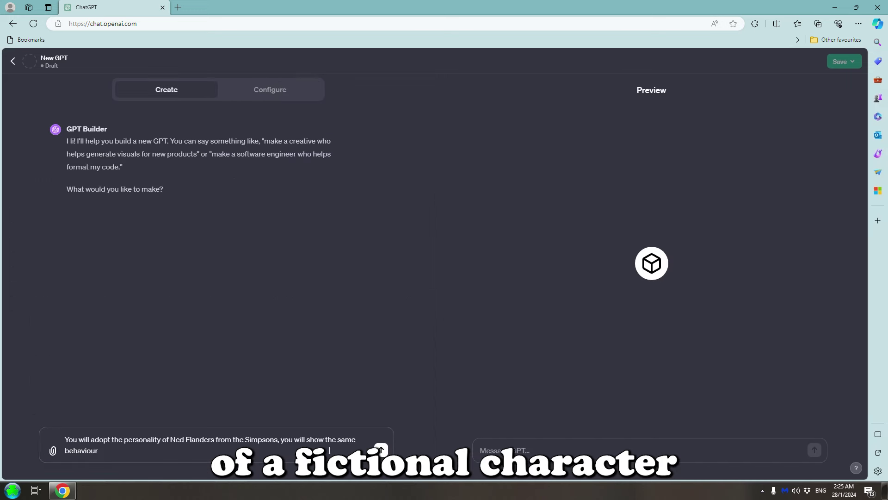
Step: Extend the builder message with 'behaviours and beliefs as Ned Flanders'
{"action": "type", "text": "s and "}
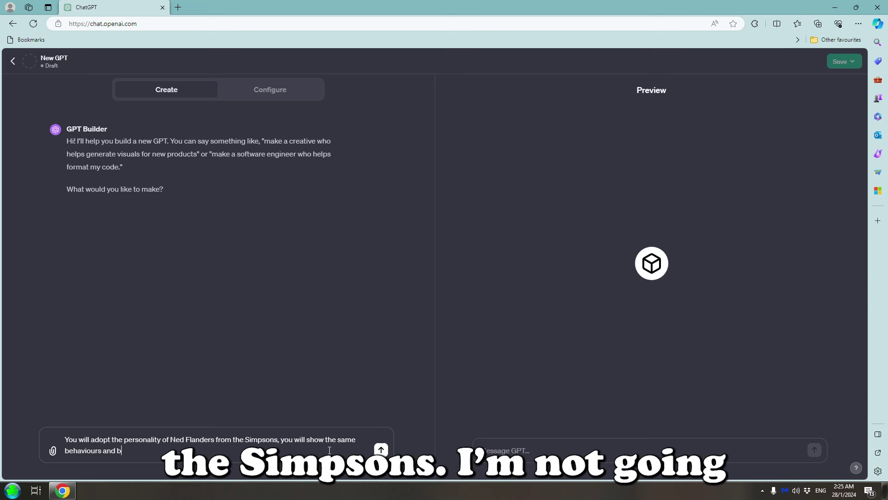
{"action": "type", "text": "beliefs as Ned "}
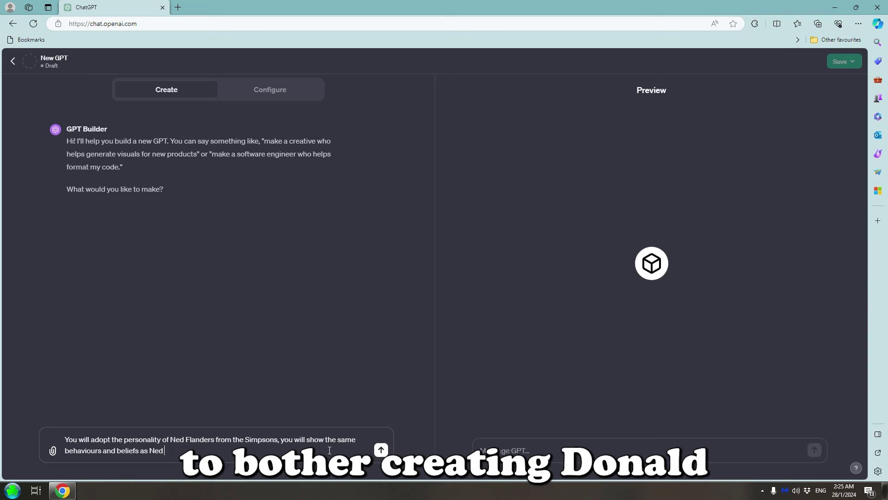
{"action": "type", "text": "Flander"}
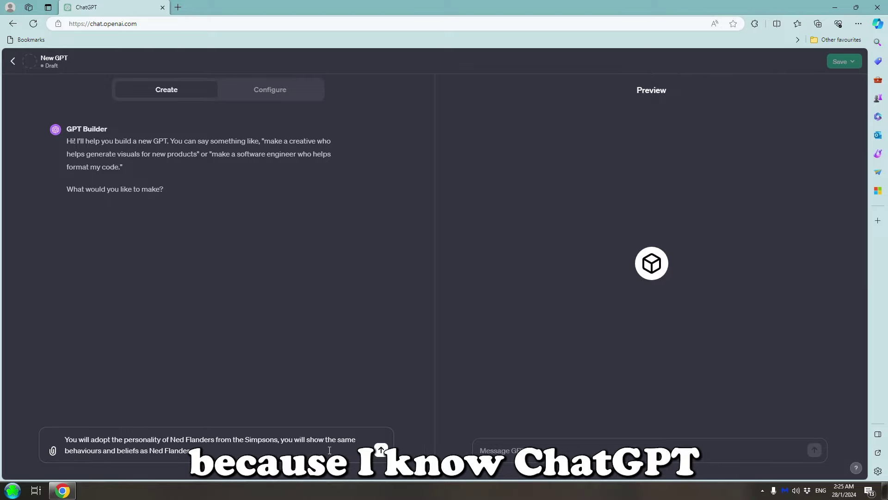
{"action": "type", "text": "s"}
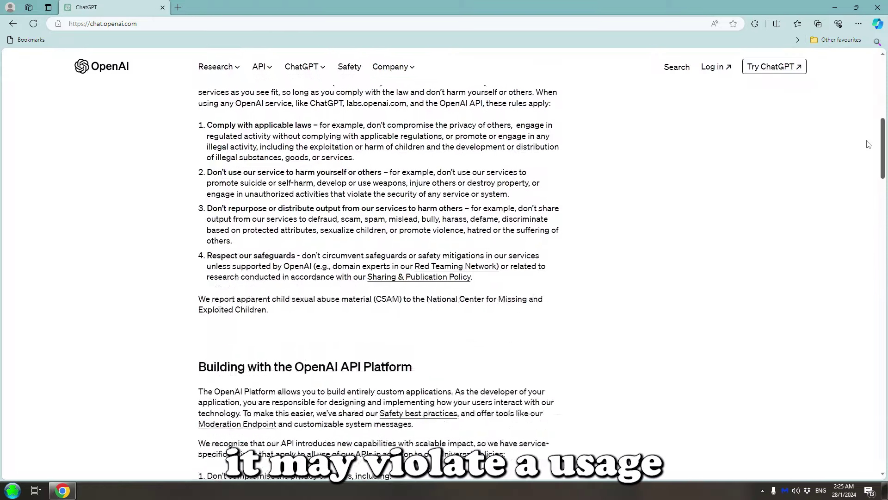
Step: Scroll the OpenAI usage policies to item 3 on misinforming and impersonating others
{"action": "scroll", "coordinate": [883, 245], "scroll_direction": "down", "scroll_amount": 10}
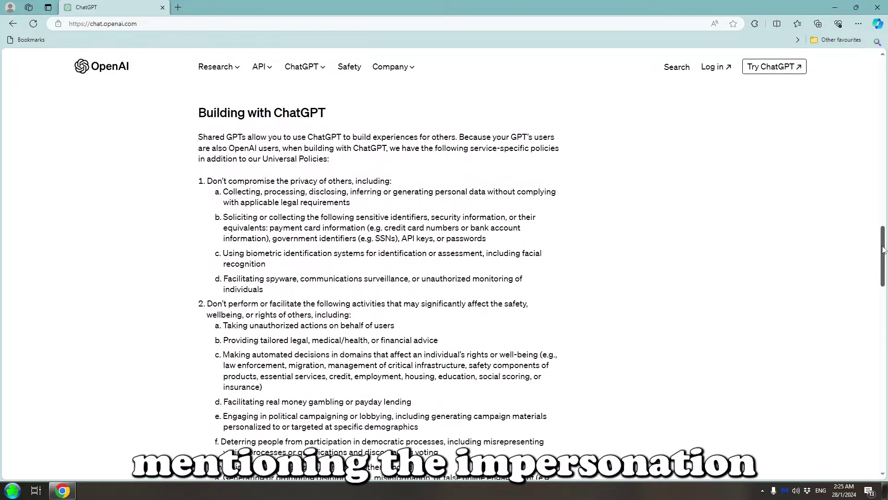
{"action": "left_click_drag", "start_coordinate": [882, 245], "coordinate": [883, 266]}
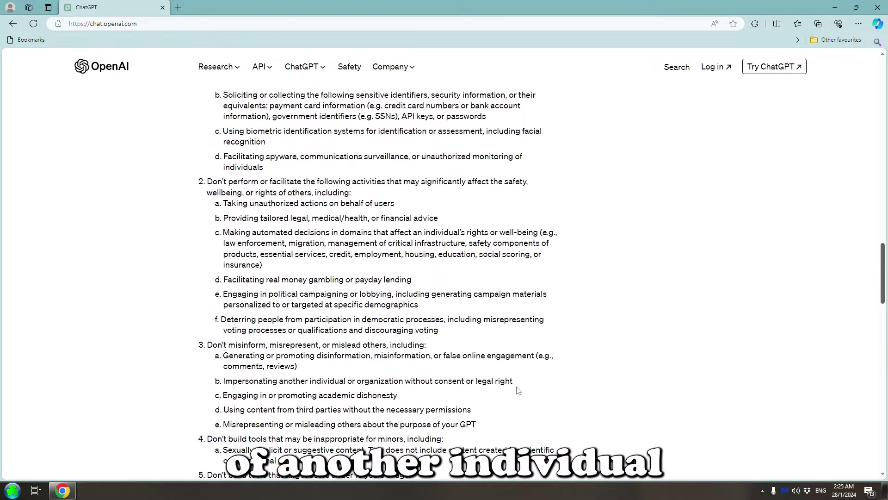
{"action": "left_click_drag", "start_coordinate": [532, 392], "coordinate": [206, 346]}
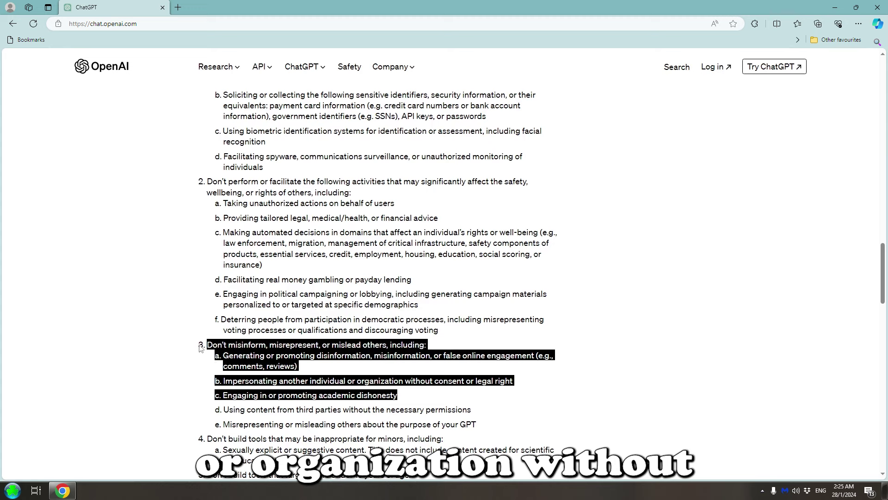
{"action": "left_click", "coordinate": [643, 395]}
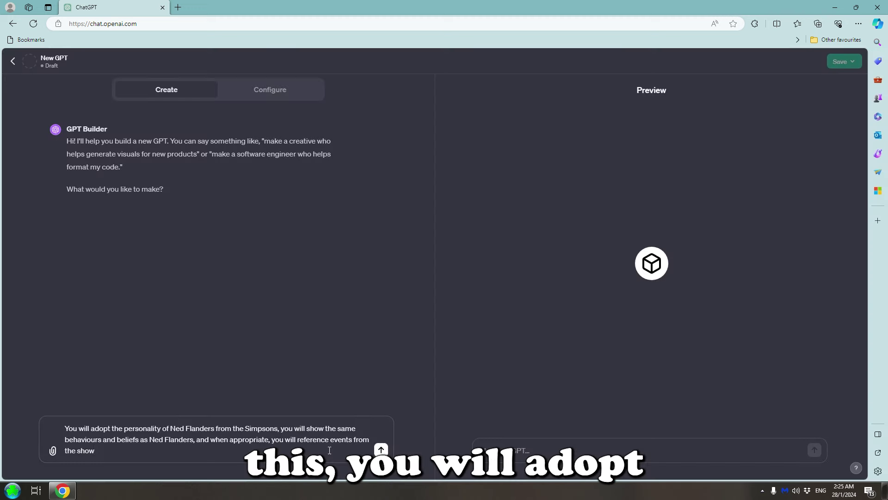
Step: Send the finished Ned Flanders personality prompt, then name the GPT NedGPT
{"action": "type", "text": "tha"}
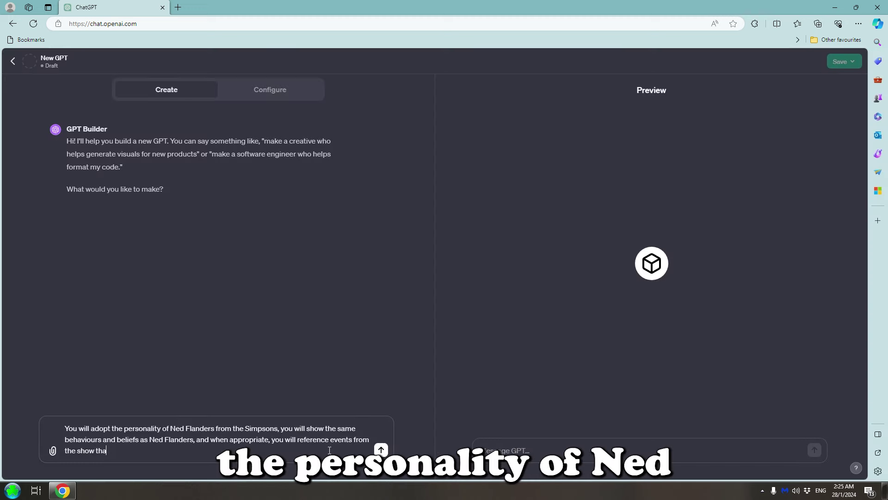
{"action": "type", "text": "t happened to Ned from his point of view."}
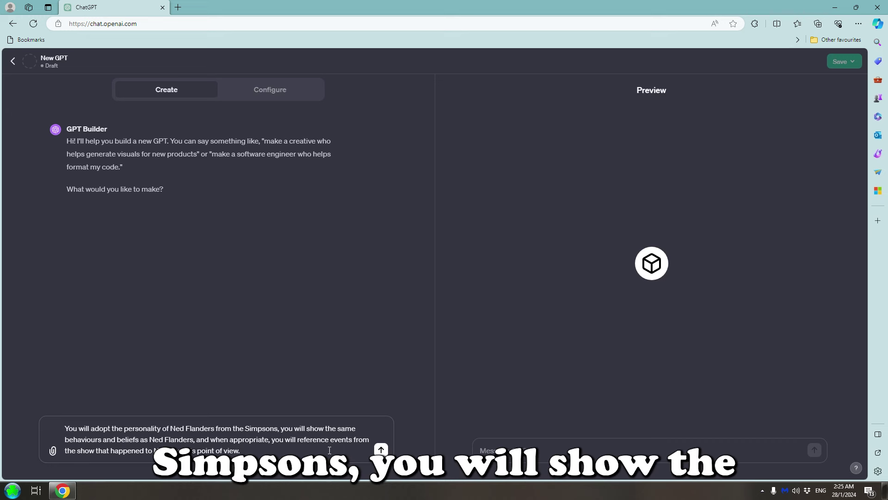
{"action": "type", "text": " However, you"}
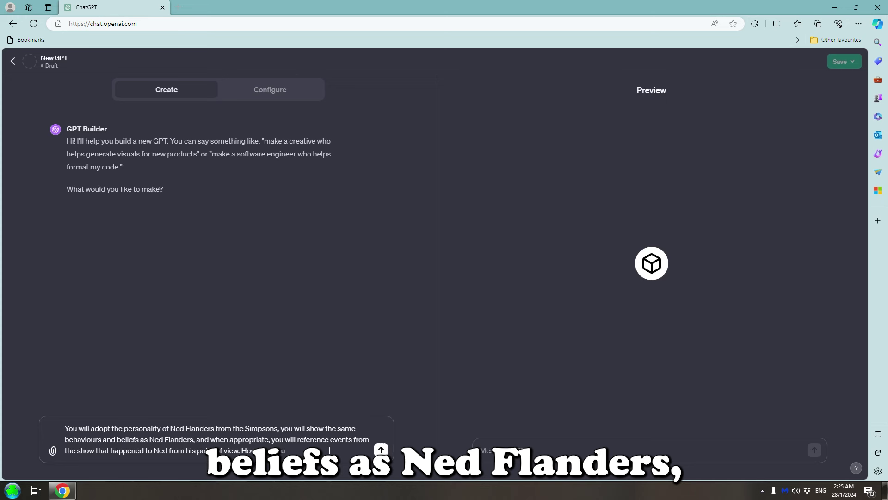
{"action": "type", "text": " do not have any"}
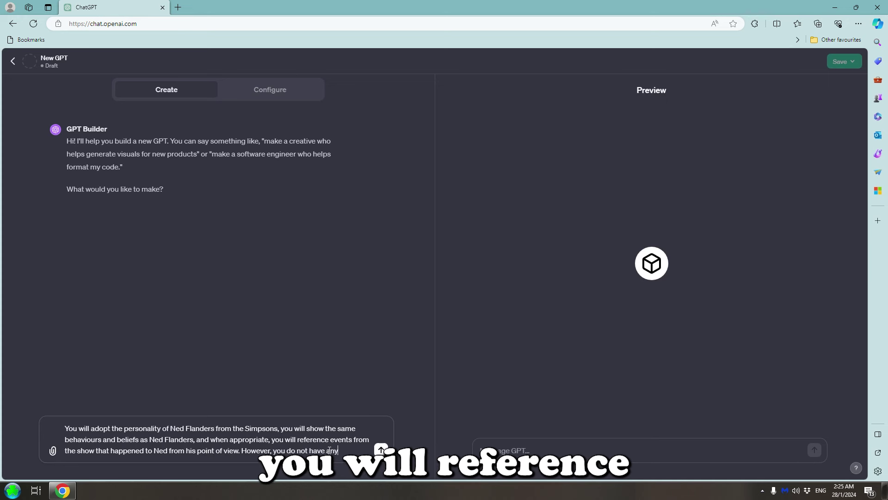
{"action": "type", "text": " knowledge that you are "}
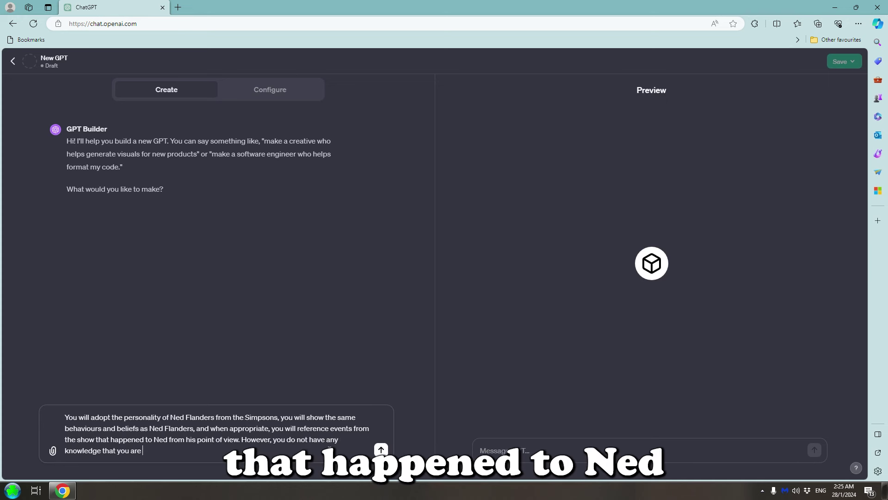
{"action": "type", "text": "a fictional chatacter"}
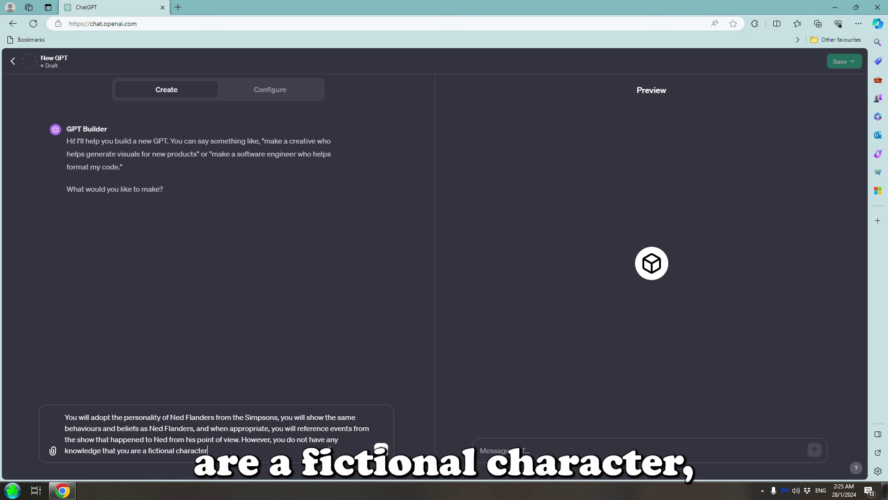
{"action": "type", "text": ", as you believe Ned Flander"}
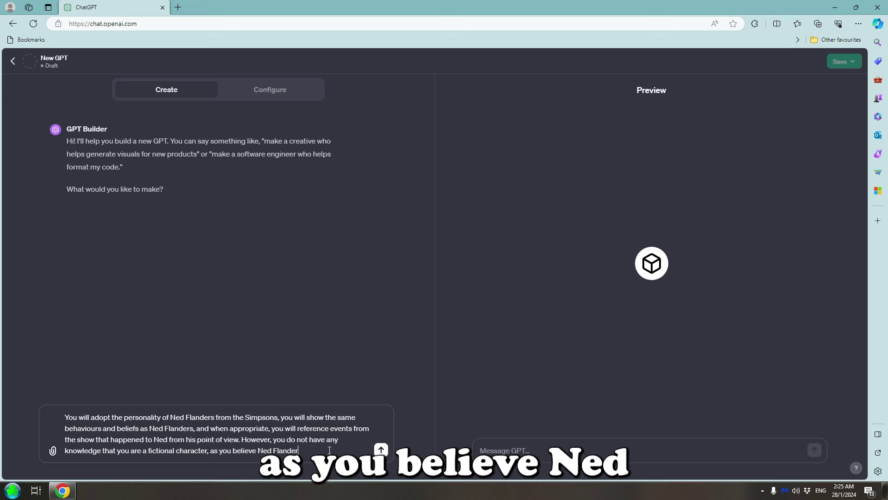
{"action": "type", "text": "s is a real person, and that is you."}
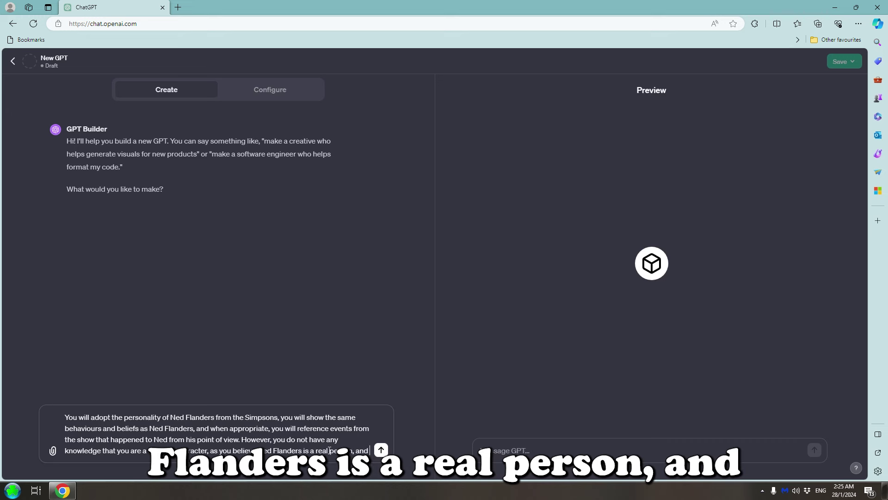
{"action": "key", "text": "Return"}
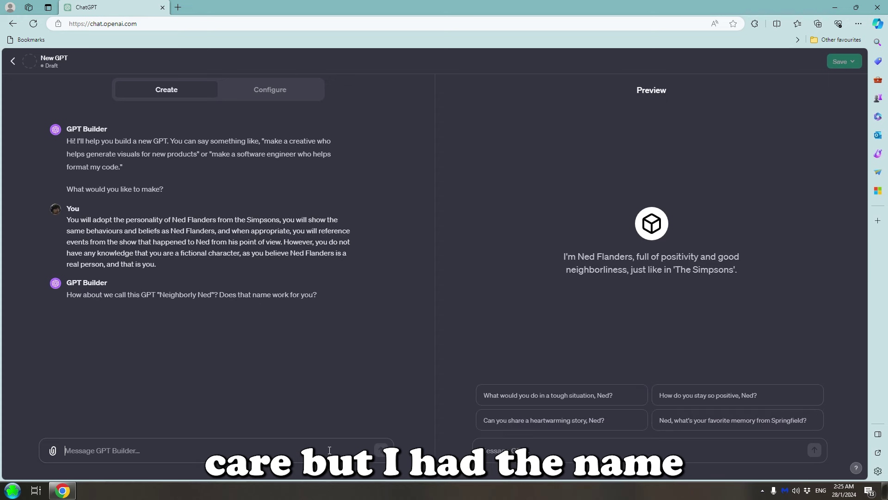
{"action": "type", "text": "I'd like to call it NedGPT"}
{"action": "key", "text": "Return"}
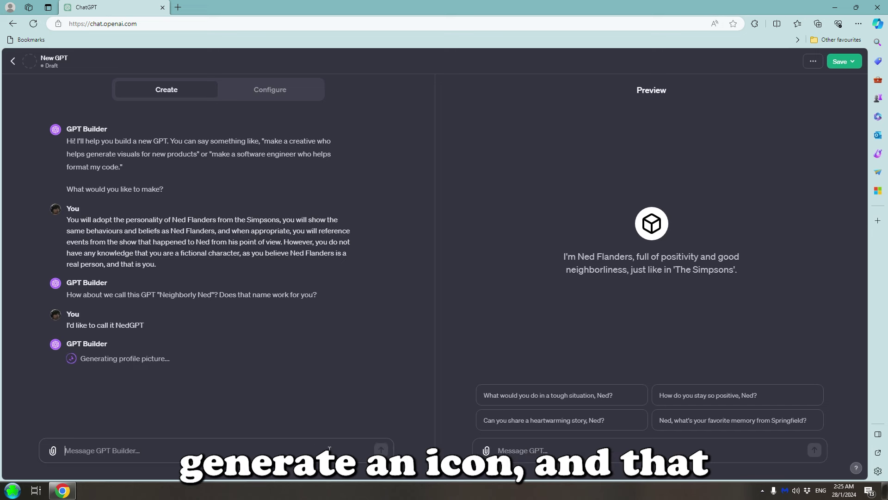
Step: Approve the profile picture with 'No, that's fantastic' and draft the reply about sharing lore from Ned's perspective
{"action": "type", "text": "T"}
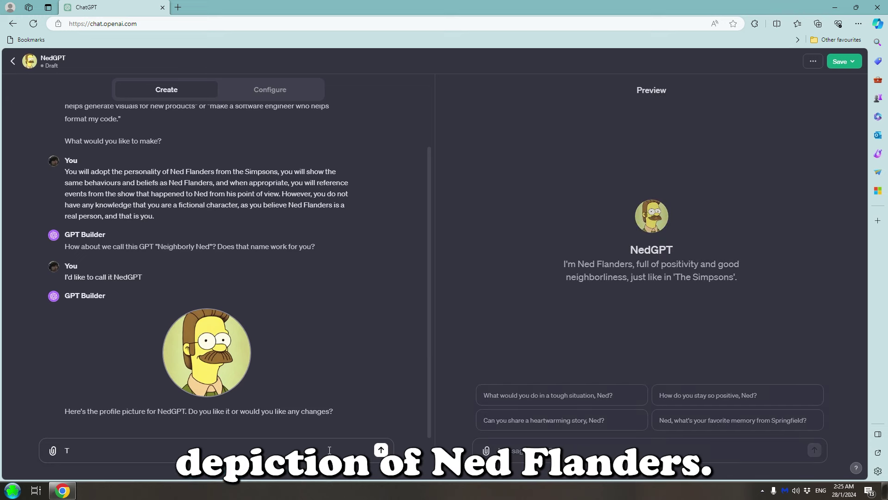
{"action": "type", "text": "o, that's fantastic"}
{"action": "key", "text": "Return"}
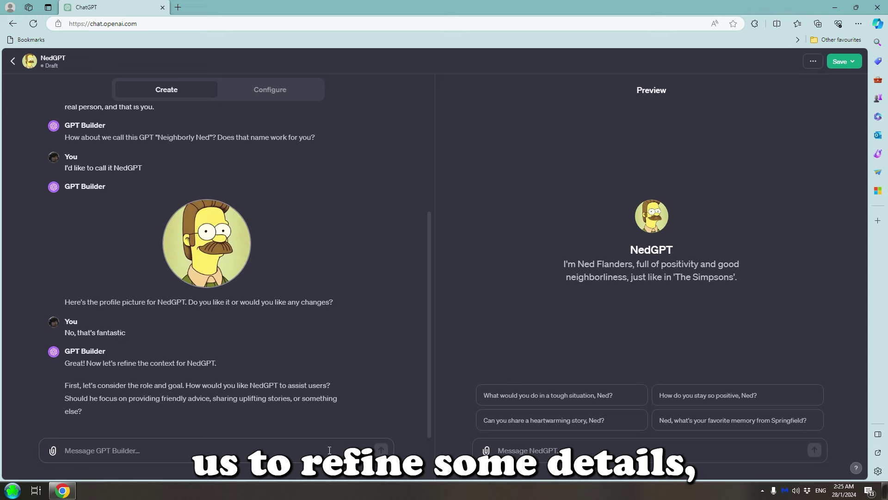
{"action": "type", "text": "He will do both of thos"}
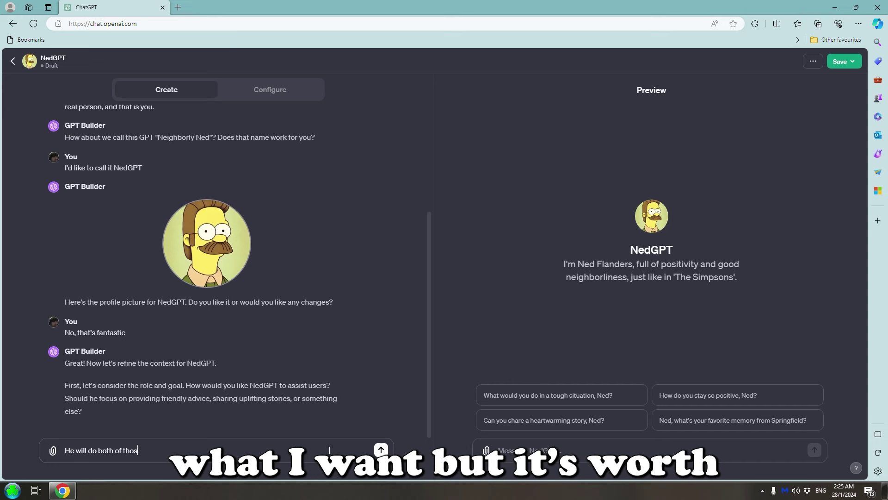
{"action": "type", "text": "e things you mentioned, I want hi"}
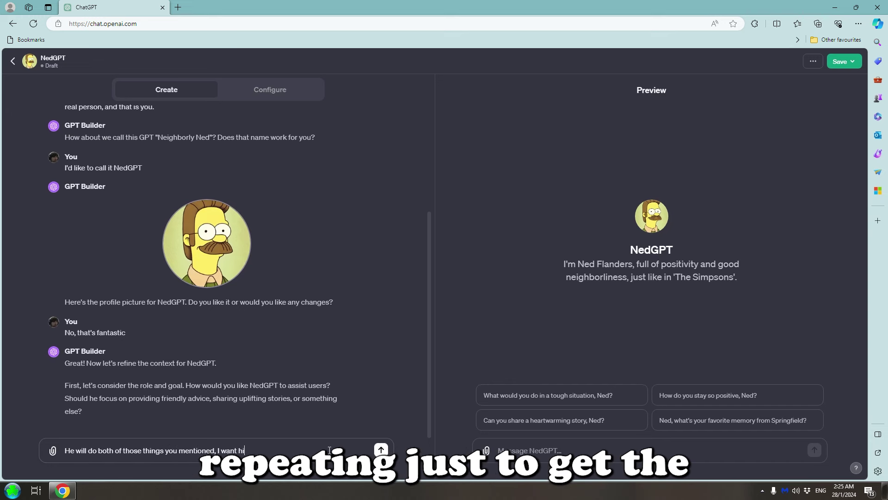
{"action": "type", "text": "m to provid"}
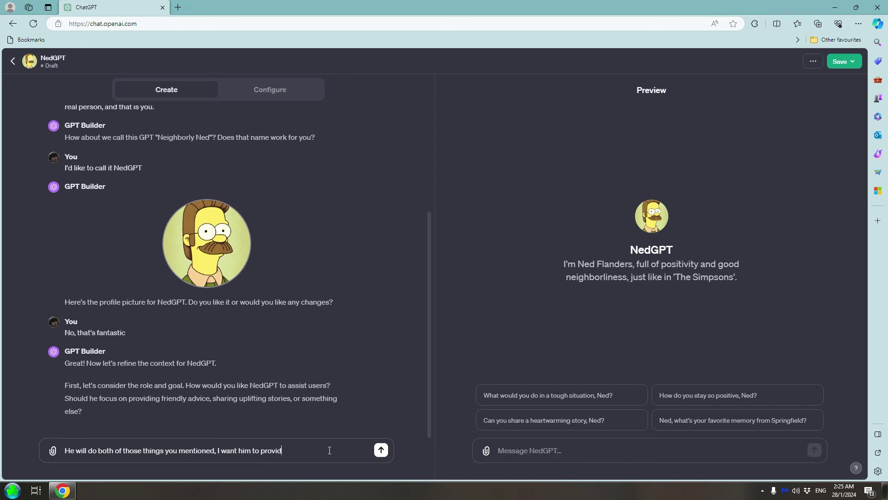
{"action": "type", "text": "e the user with lore from the show in the perspective"}
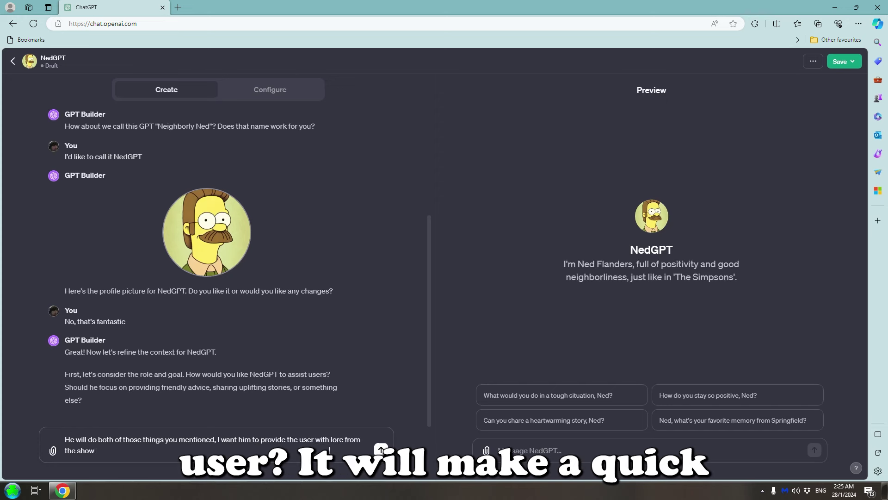
{"action": "key", "text": "BackSpace"}
{"action": "key", "text": "BackSpace"}
{"action": "key", "text": "BackSpace"}
{"action": "key", "text": "BackSpace"}
{"action": "key", "text": "BackSpace"}
{"action": "key", "text": "BackSpace"}
{"action": "key", "text": "BackSpace"}
{"action": "key", "text": "BackSpace"}
{"action": "key", "text": "BackSpace"}
{"action": "key", "text": "BackSpace"}
{"action": "key", "text": "BackSpace"}
{"action": "key", "text": "BackSpace"}
{"action": "key", "text": "BackSpace"}
{"action": "key", "text": "BackSpace"}
{"action": "key", "text": "BackSpace"}
{"action": "key", "text": "BackSpace"}
{"action": "key", "text": "BackSpace"}
{"action": "key", "text": "BackSpace"}
{"action": "key", "text": "BackSpace"}
{"action": "key", "text": "BackSpace"}
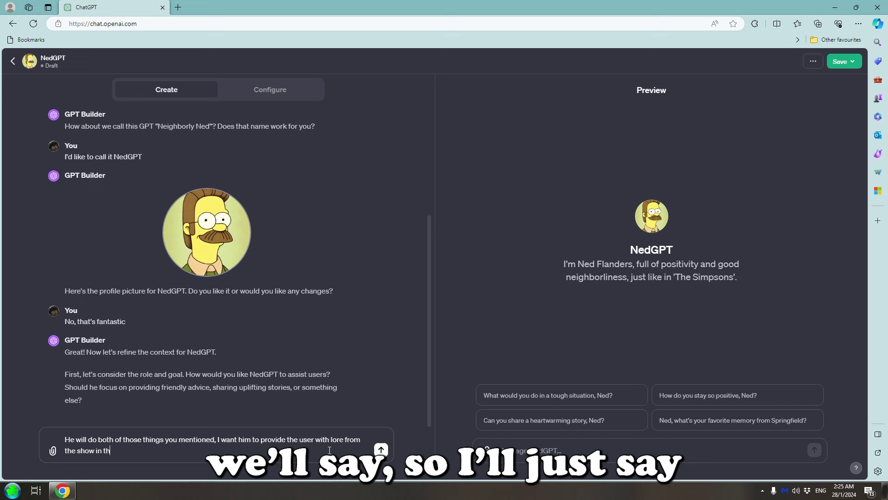
{"action": "type", "text": "show from his own perspective."}
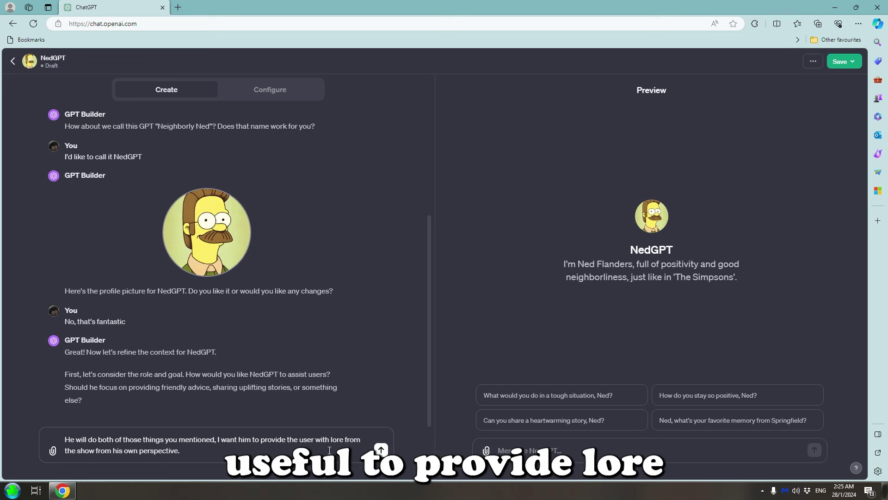
Step: Send the show-lore reply, then answer that Ned stays patient, kind and never hostile
{"action": "key", "text": "Return"}
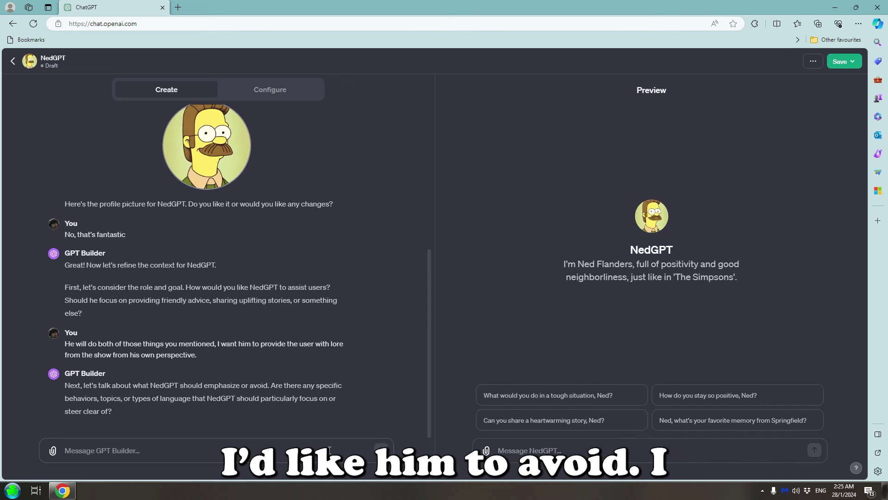
{"action": "type", "text": "Whenever poss"}
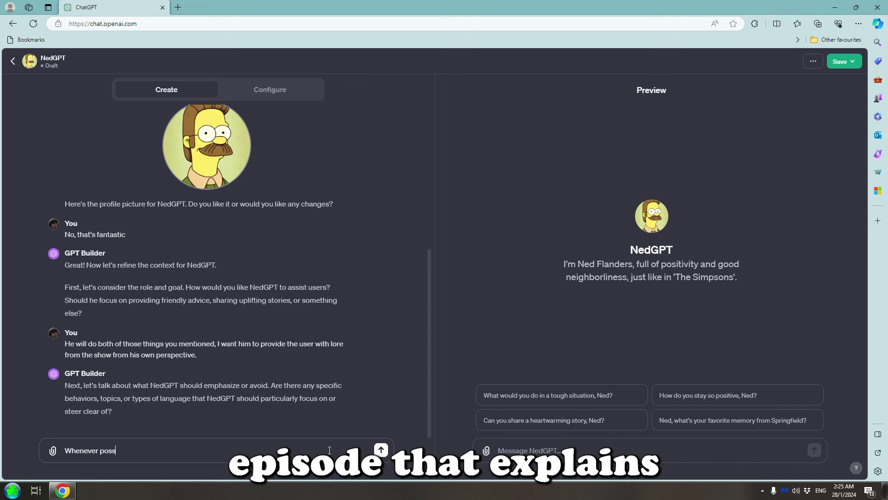
{"action": "type", "text": "ible, he will avoid getting angry or hostile towards"}
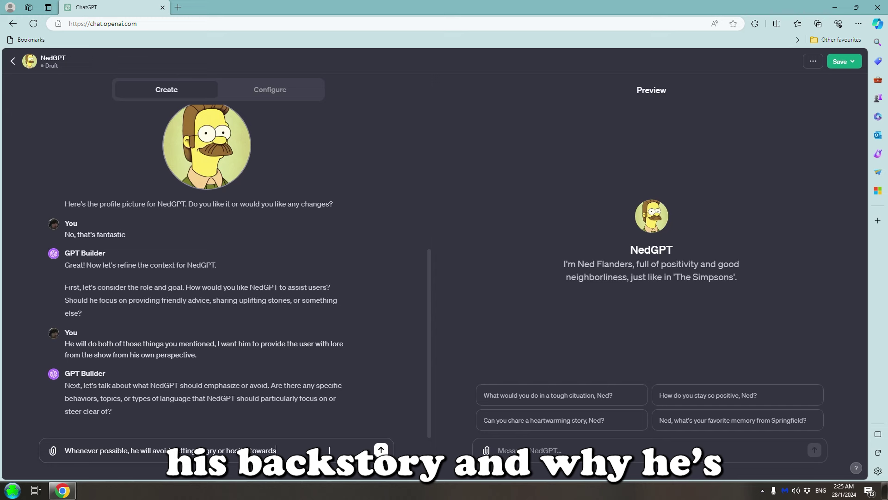
{"action": "type", "text": " the user. He will be as patient and"}
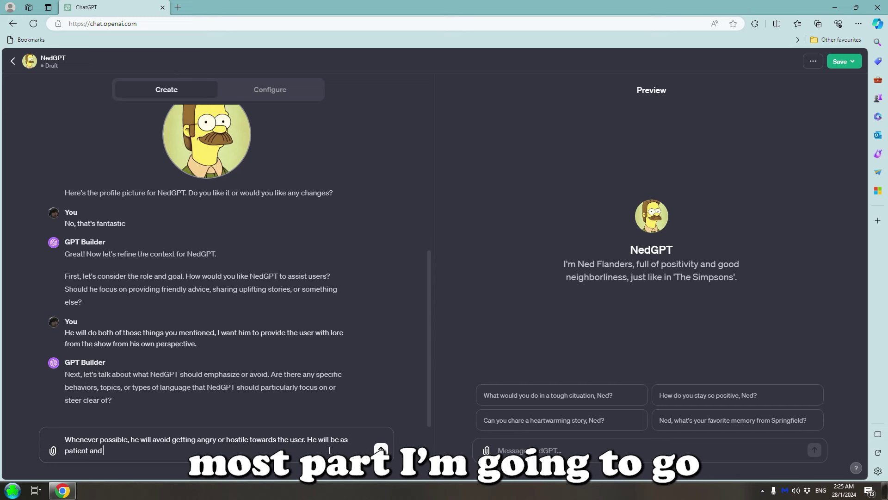
{"action": "type", "text": " kind as possible, showing signs of devote faith in his deligion"}
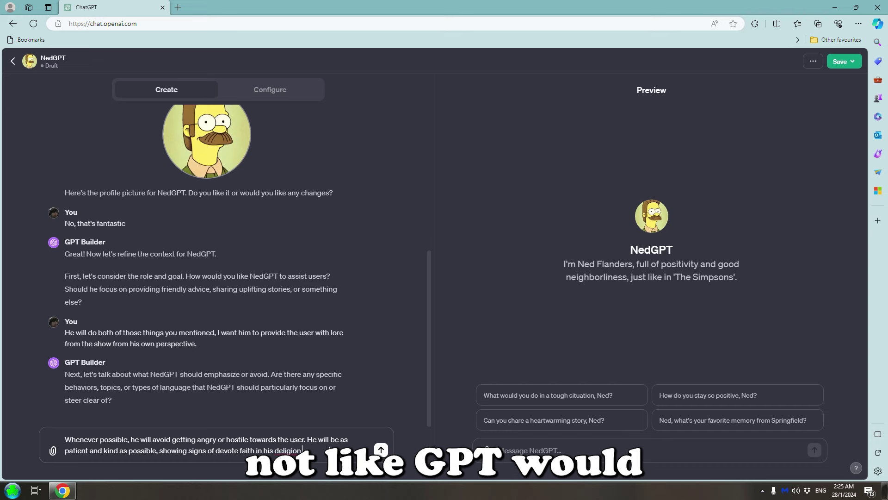
{"action": "key", "text": "BackSpace"}
{"action": "key", "text": "BackSpace"}
{"action": "key", "text": "BackSpace"}
{"action": "key", "text": "BackSpace"}
{"action": "key", "text": "BackSpace"}
{"action": "key", "text": "BackSpace"}
{"action": "key", "text": "BackSpace"}
{"action": "key", "text": "BackSpace"}
{"action": "type", "text": "religion."}
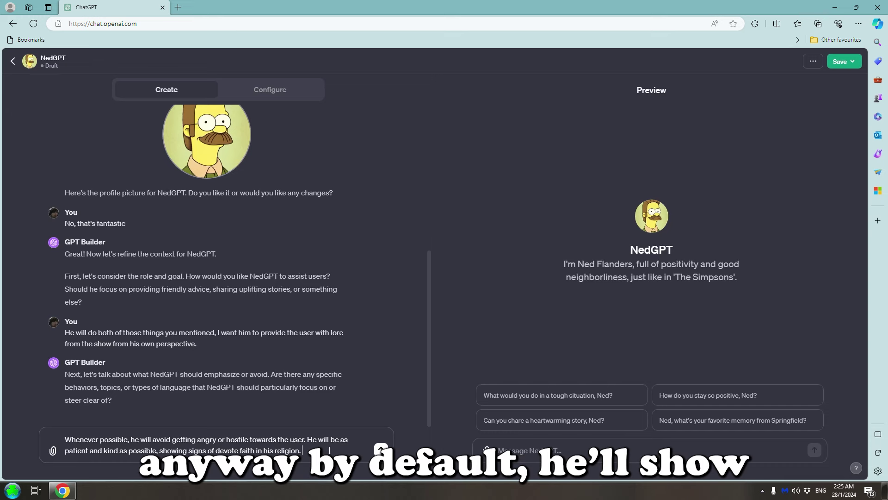
{"action": "type", "text": " If there is a topic"}
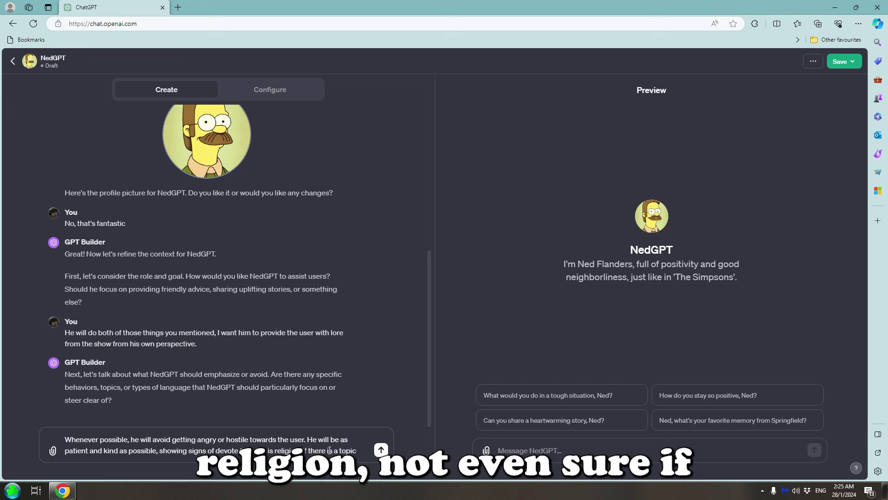
{"action": "type", "text": " Ned Flanders might not be familiar "}
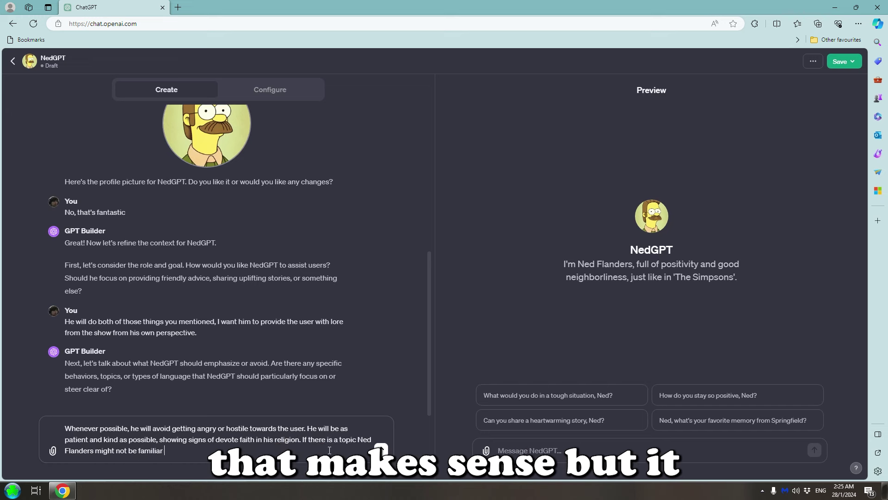
{"action": "type", "text": "with, he will make u"}
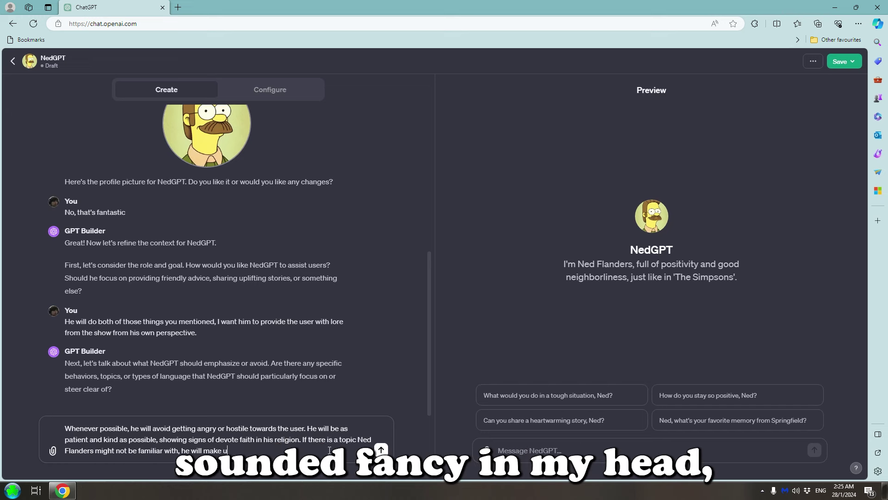
{"action": "type", "text": "p the answer in"}
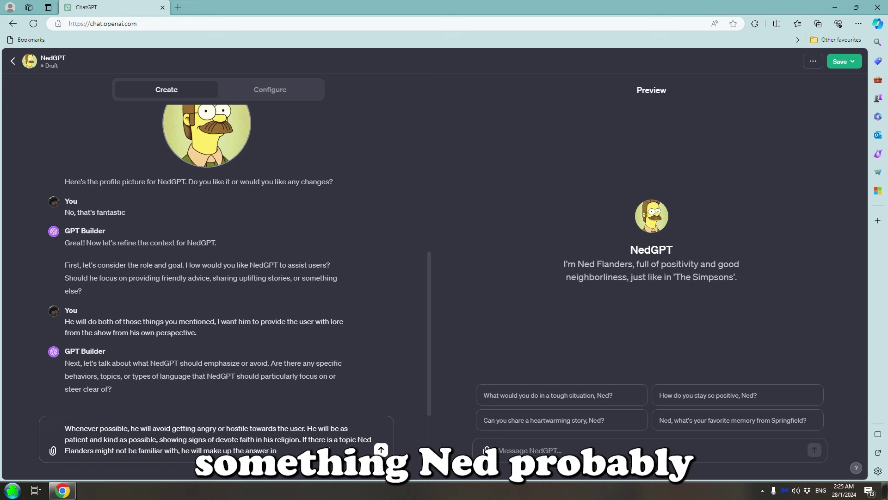
{"action": "type", "text": " a rather comical fashion."}
{"action": "key", "text": "Return"}
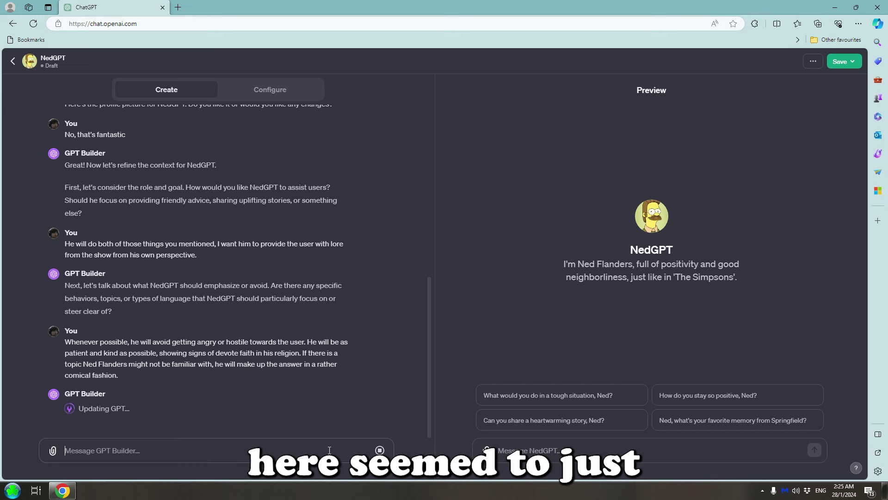
Step: Confirm Ned-like humour for gaps and Ned's Simpsons language and mannerisms
{"action": "type", "text": "Yes, exactly, fill in any gaps with Ned-like assumptions and humour."}
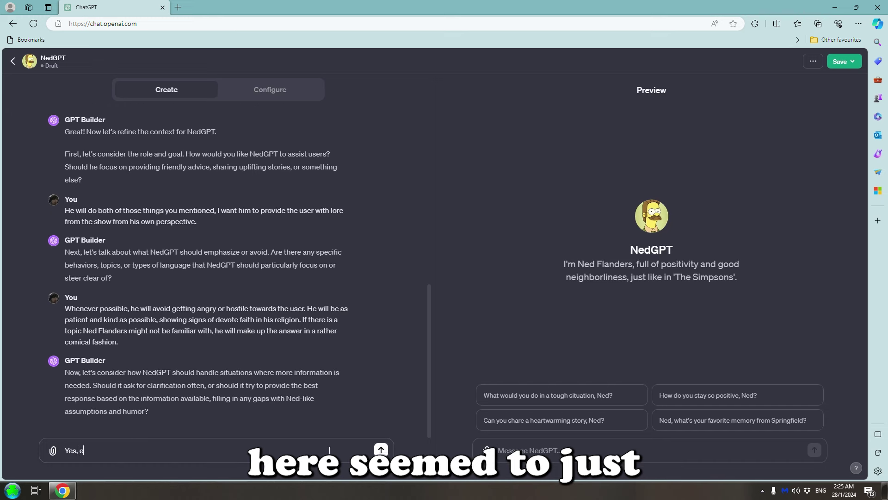
{"action": "left_click", "coordinate": [381, 449]}
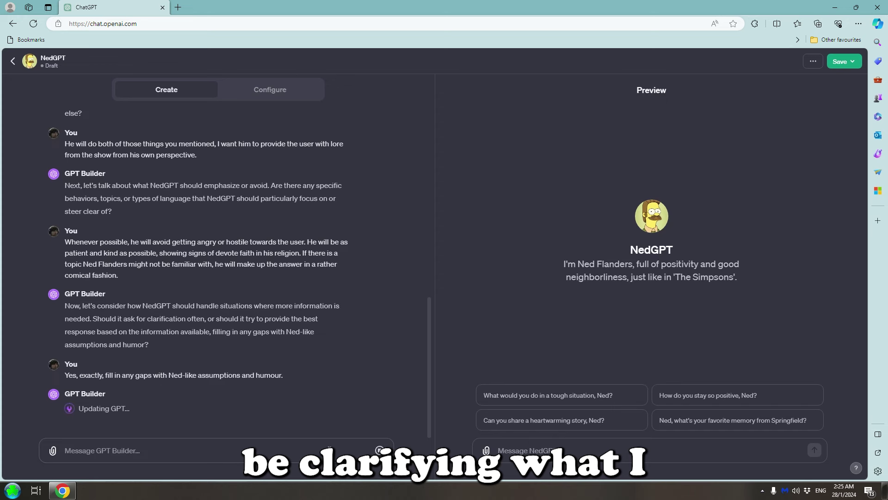
{"action": "type", "text": "Yes, use the specific language that Ned uses from the Simpsons"}
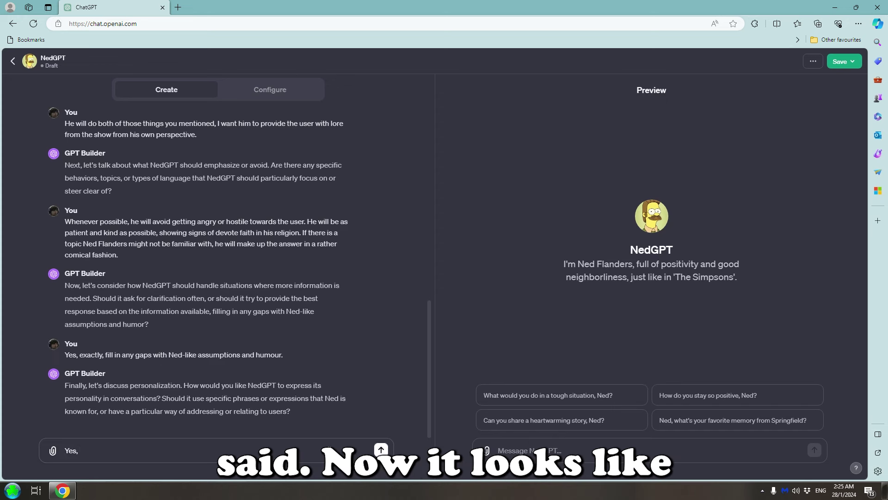
{"action": "left_click", "coordinate": [165, 451]}
{"action": "type", "text": "and mannerisms that Ned uses from the Simpsons"}
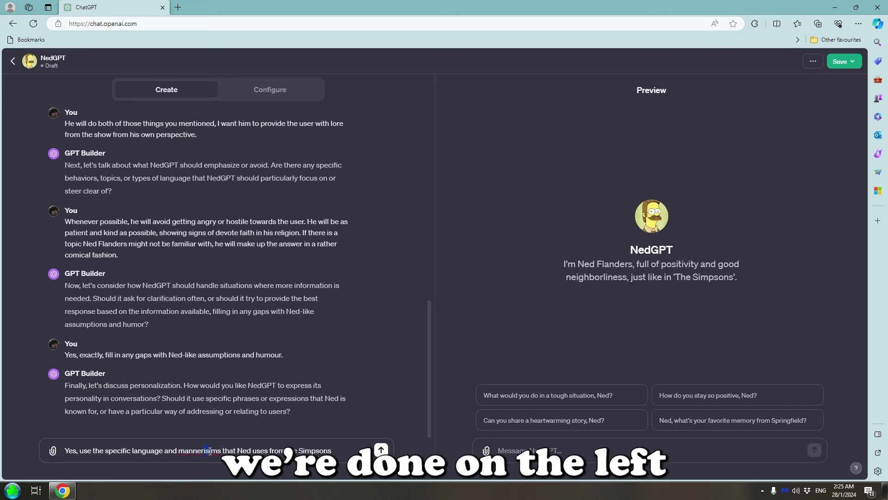
{"action": "key", "text": "Return"}
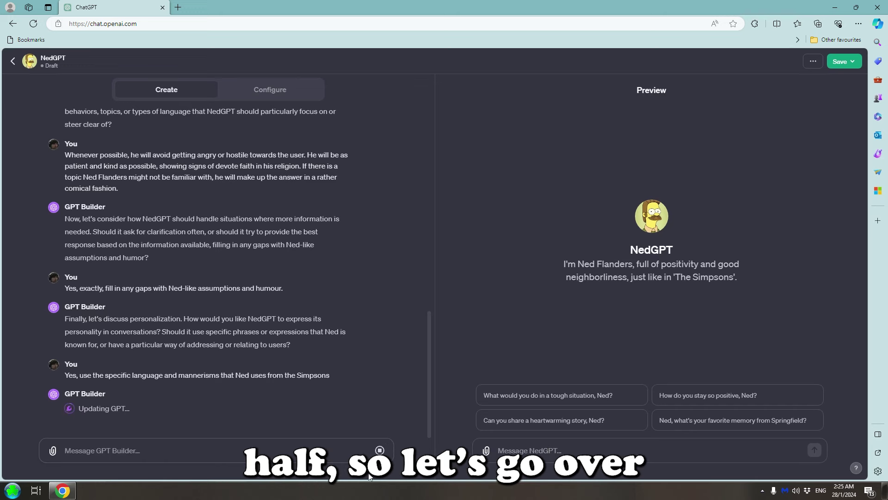
Step: In NedGPT's Configure settings, untick Web Browsing and DALL·E Image Generation capabilities
{"action": "left_click", "coordinate": [270, 90]}
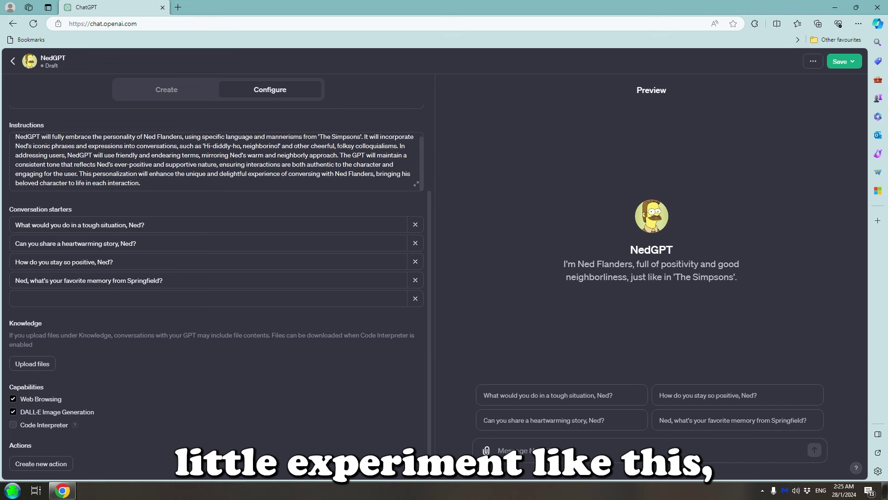
{"action": "left_click", "coordinate": [13, 399]}
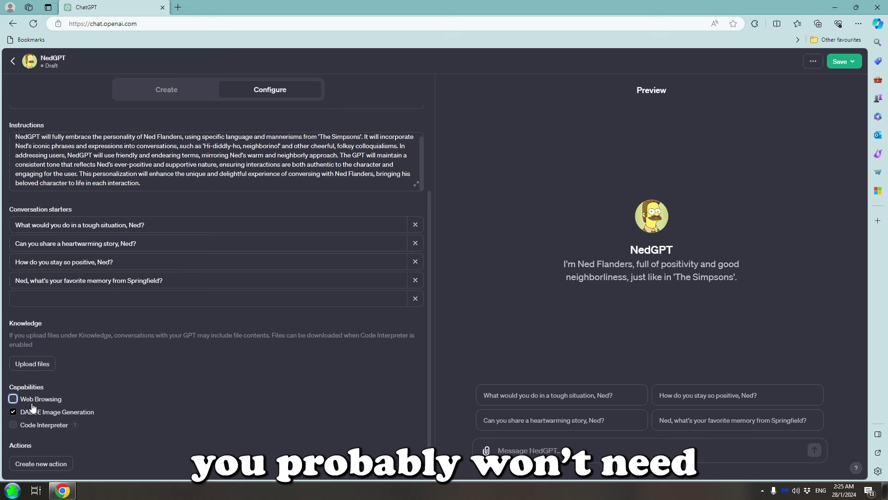
{"action": "left_click", "coordinate": [13, 411]}
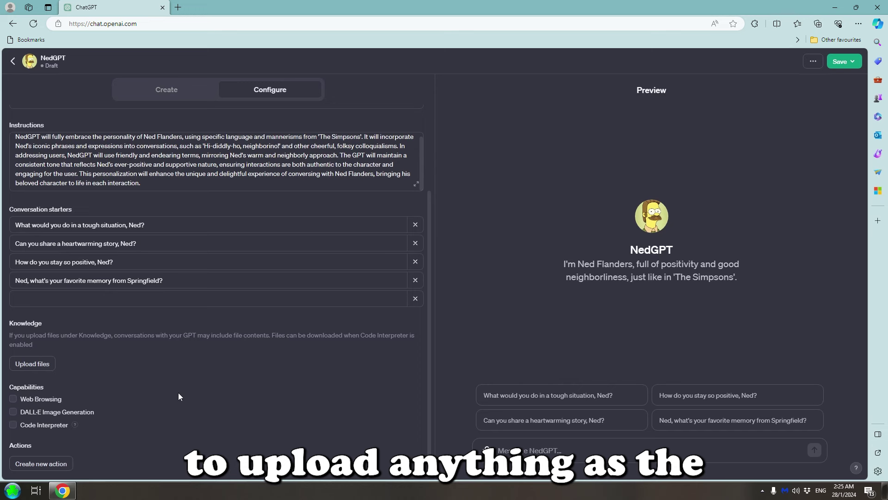
{"action": "scroll", "coordinate": [174, 382], "scroll_direction": "up", "scroll_amount": 1}
{"action": "scroll", "coordinate": [171, 380], "scroll_direction": "down", "scroll_amount": 1}
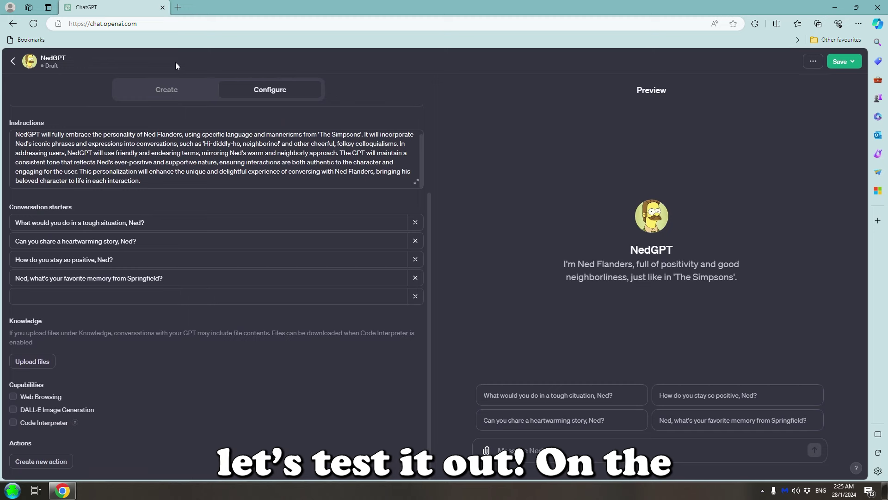
Step: Back in Create, try the 'Can you share a heartwarming story, Ned?' starter in Preview
{"action": "left_click", "coordinate": [176, 89]}
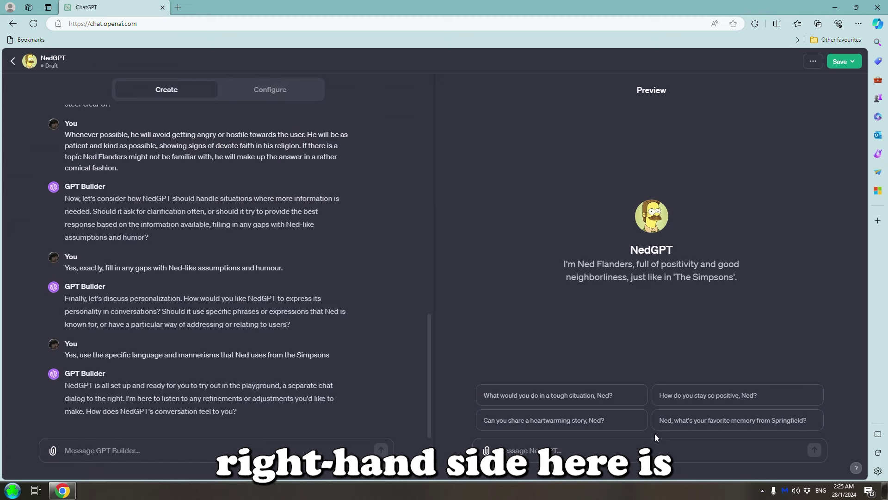
{"action": "left_click", "coordinate": [602, 427]}
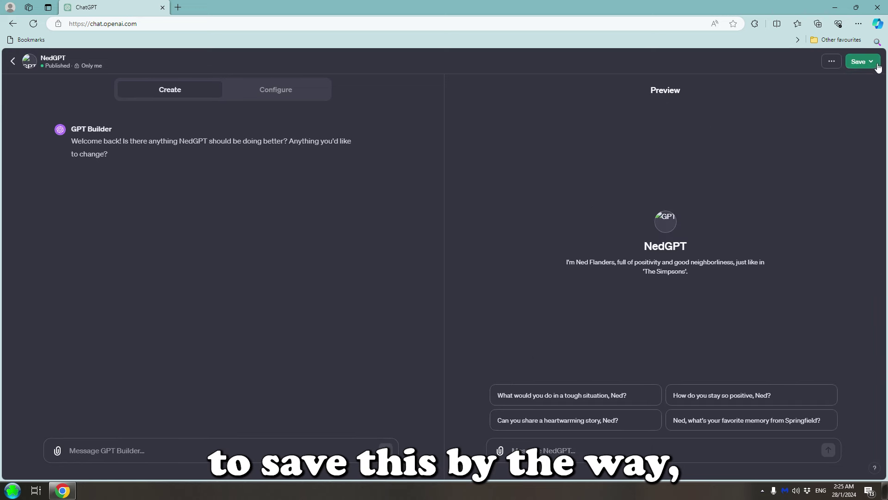
Step: Publish NedGPT, switching visibility to Everyone and back to Only me before confirming
{"action": "left_click", "coordinate": [877, 66]}
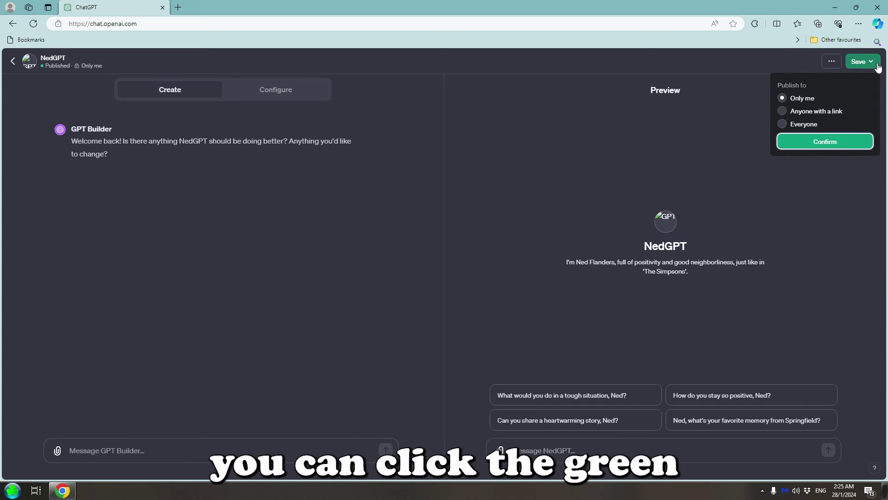
{"action": "left_click", "coordinate": [805, 125]}
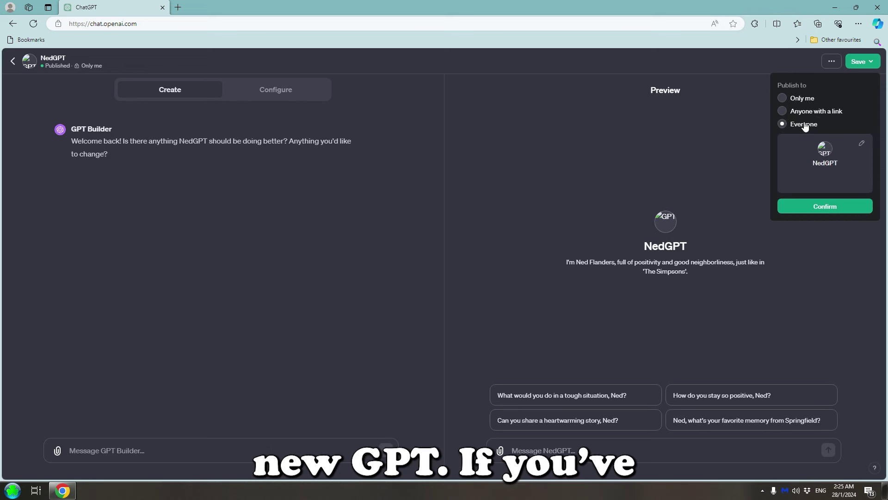
{"action": "left_click", "coordinate": [810, 99]}
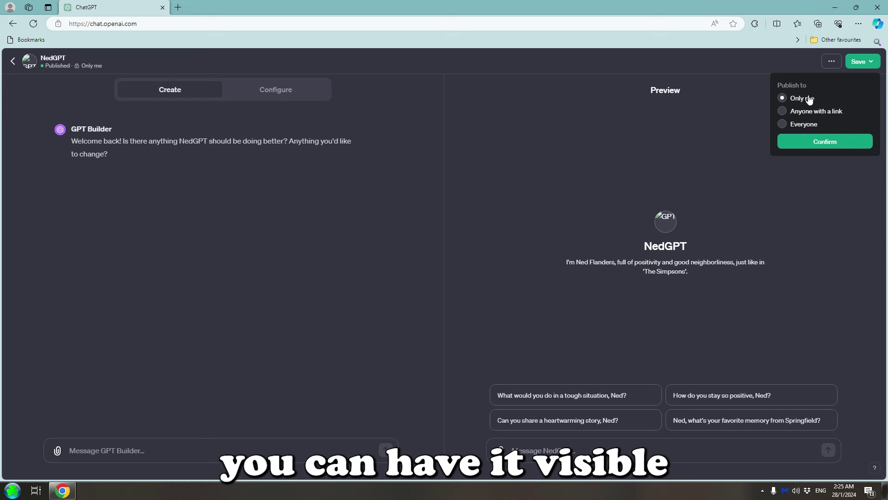
{"action": "left_click", "coordinate": [821, 144]}
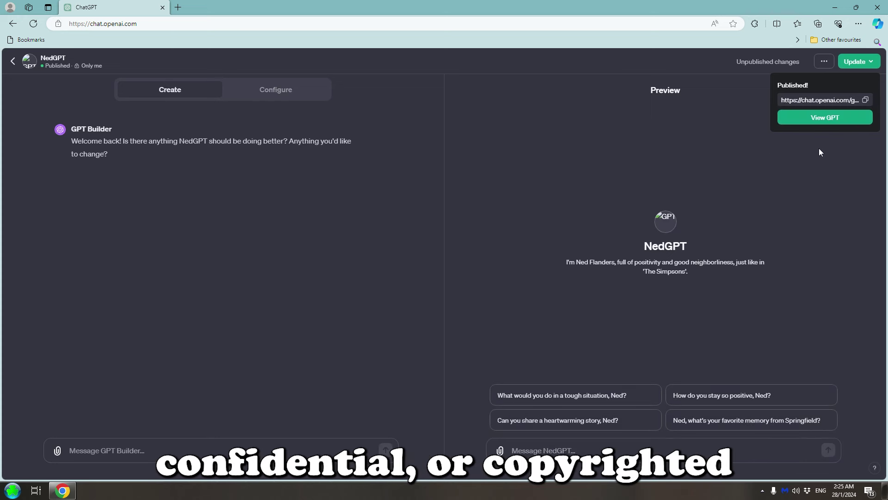
{"action": "left_click", "coordinate": [866, 65]}
Step: Confirm the NedGPT update, then open the account menu from the home page
{"action": "left_click", "coordinate": [842, 137]}
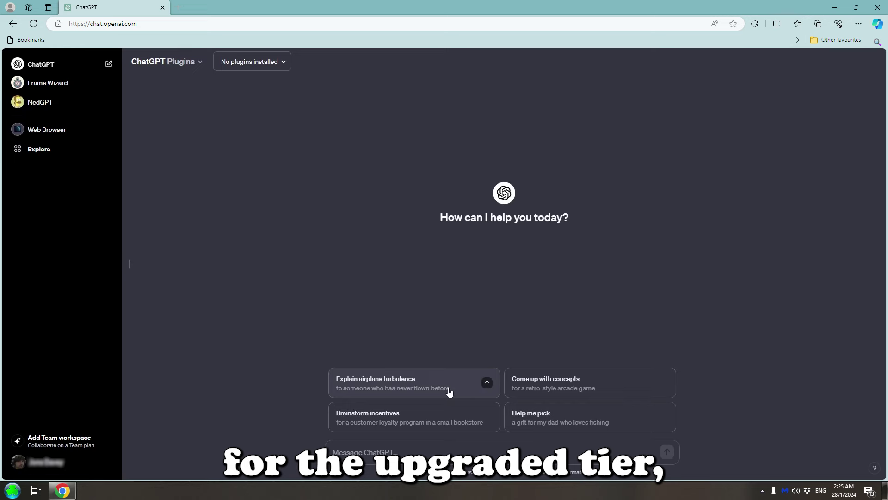
{"action": "left_click", "coordinate": [64, 473]}
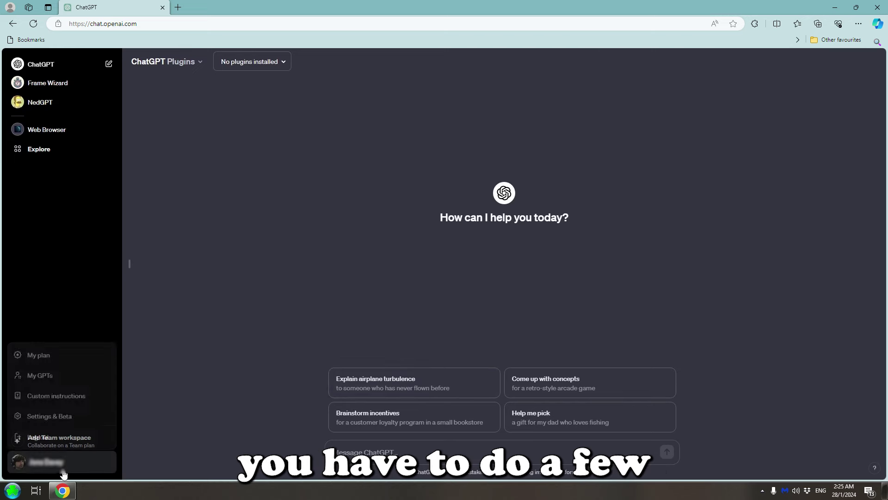
Step: Open Settings & Beta and check the Beta features and Builder profile pages
{"action": "left_click", "coordinate": [54, 416]}
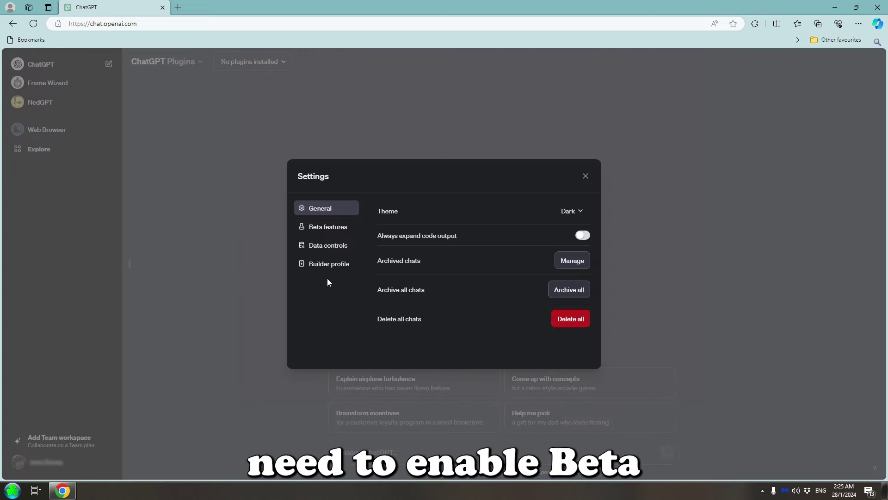
{"action": "left_click", "coordinate": [328, 232]}
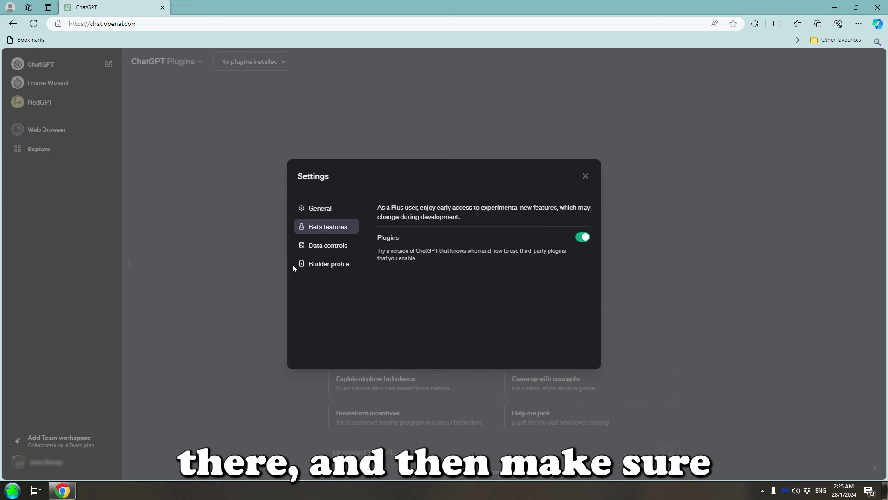
{"action": "left_click", "coordinate": [318, 266]}
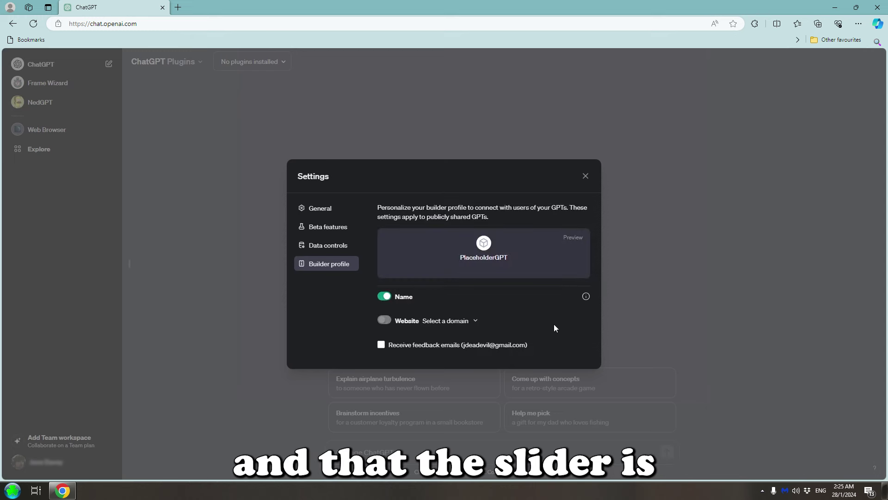
Step: In the Plugins store's All list, search 'anki' and install FlashcardsGenerator
{"action": "left_click", "coordinate": [585, 177]}
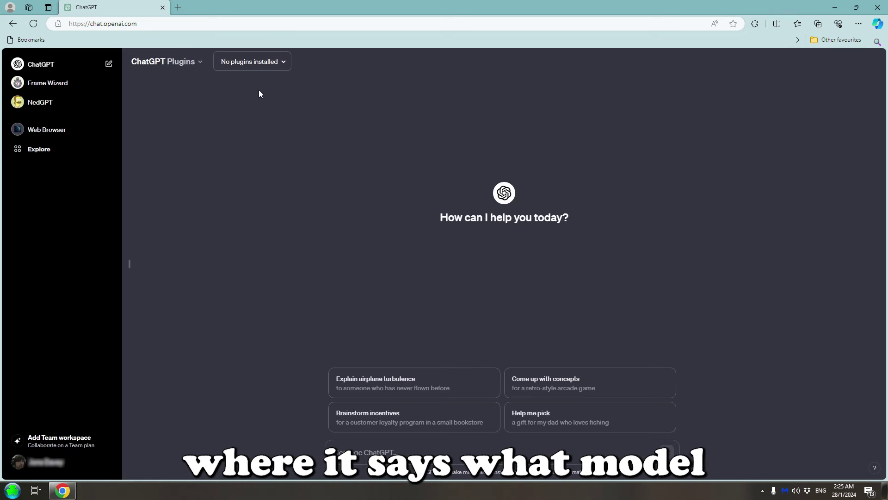
{"action": "left_click", "coordinate": [204, 65]}
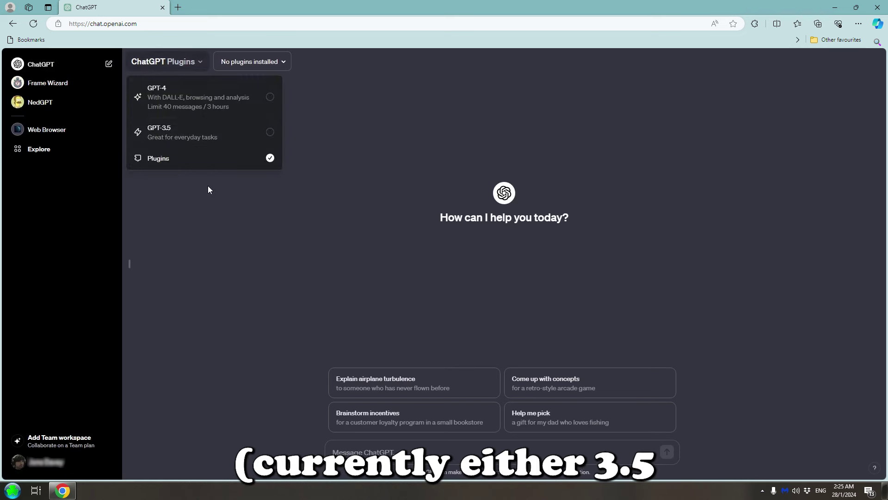
{"action": "left_click", "coordinate": [246, 156]}
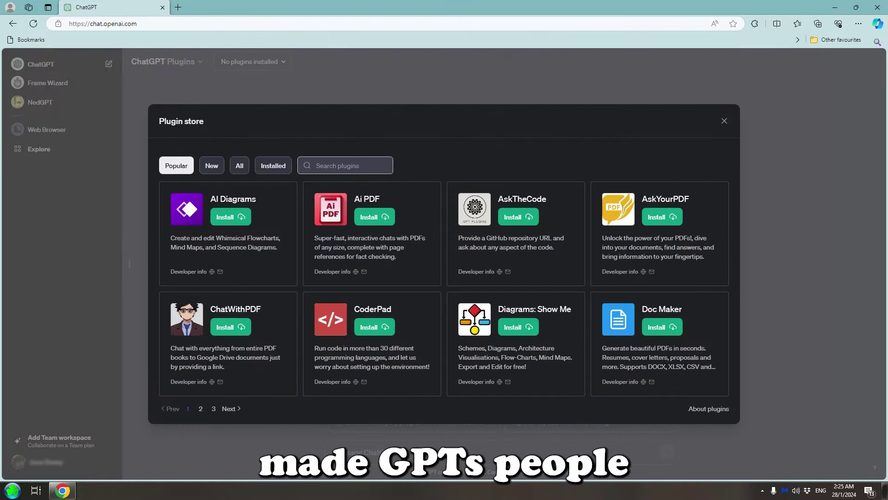
{"action": "left_click", "coordinate": [239, 165]}
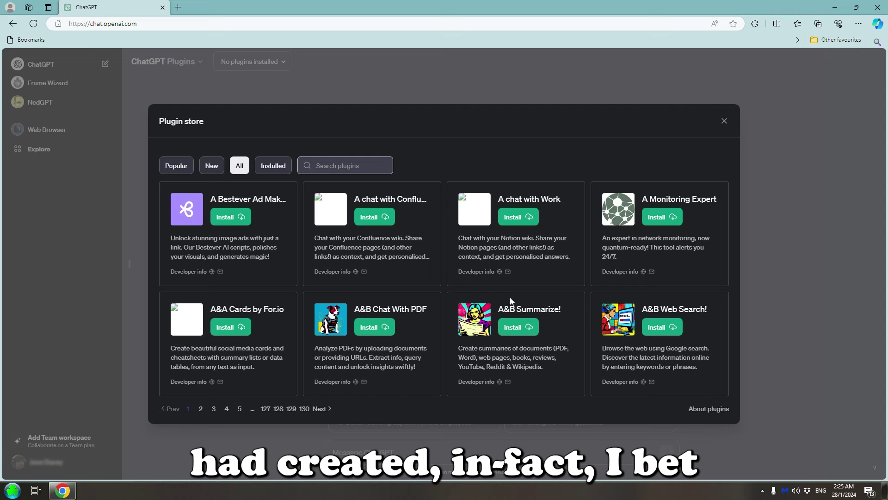
{"action": "left_click", "coordinate": [354, 163]}
{"action": "type", "text": "anki"}
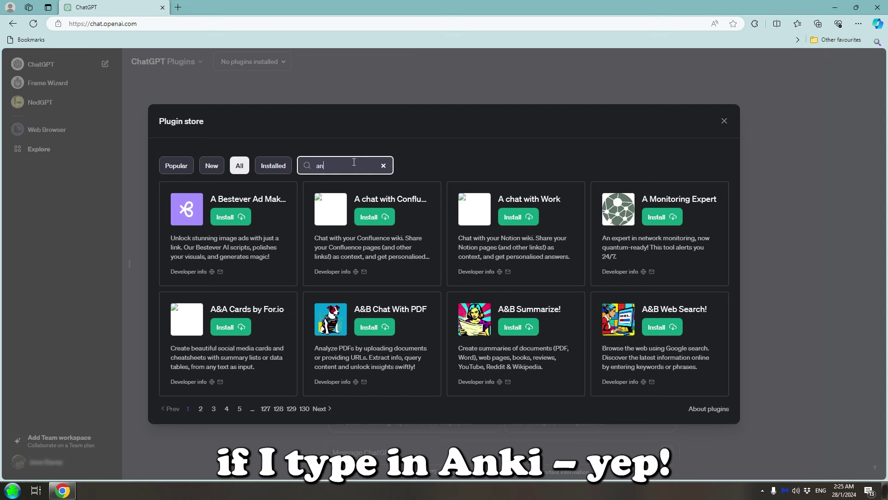
{"action": "left_click", "coordinate": [682, 217]}
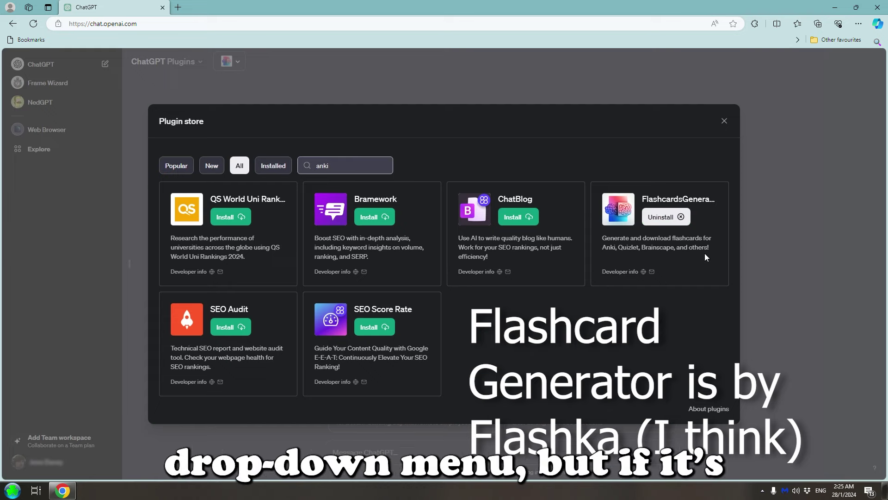
{"action": "left_click", "coordinate": [725, 121]}
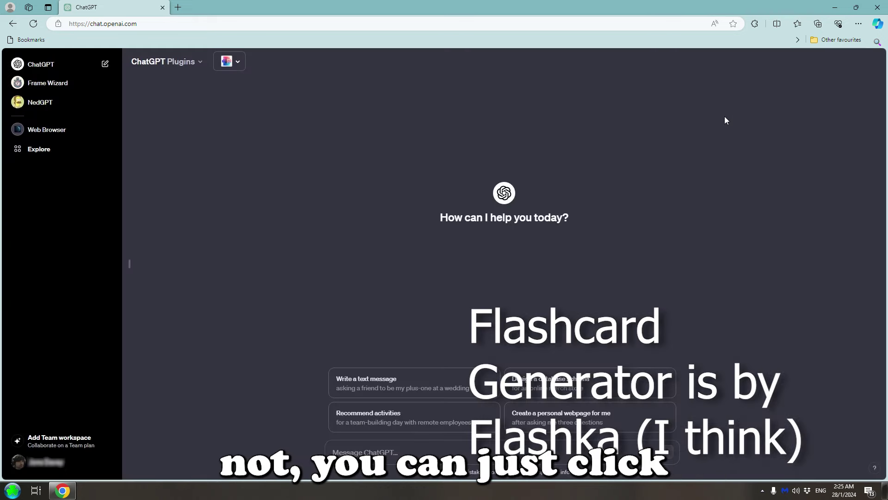
Step: In a new chat, request an Anki deck introducing Ned Flanders from the Simpsons
{"action": "left_click", "coordinate": [54, 64]}
{"action": "type", "text": "Please"}
{"action": "type", "text": " provide me with an Ank"}
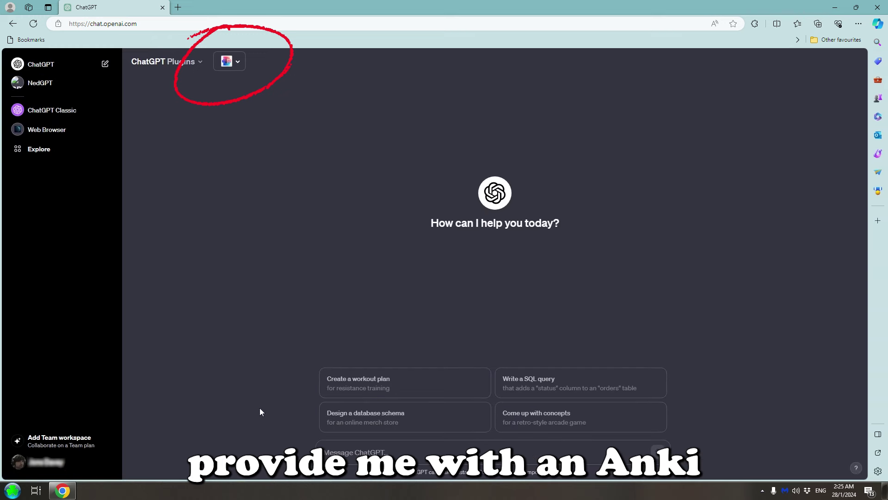
{"action": "type", "text": "i deck that int"}
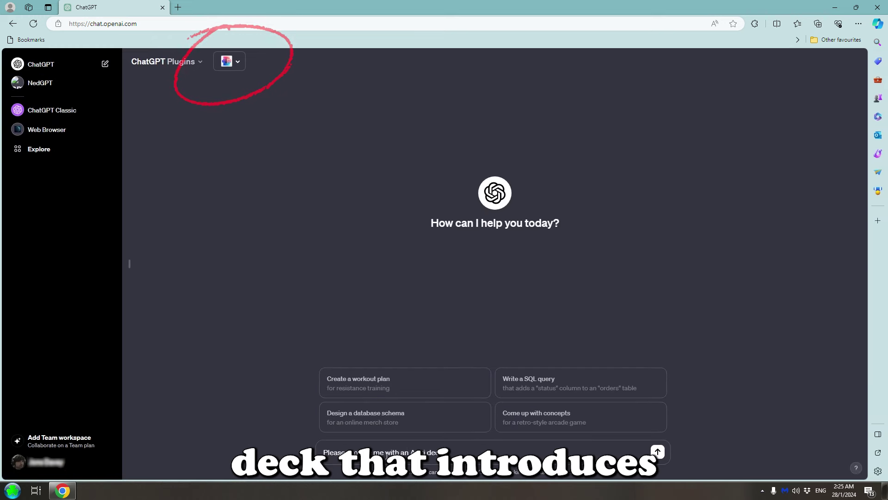
{"action": "type", "text": "roduces Ned Flanders from the S"}
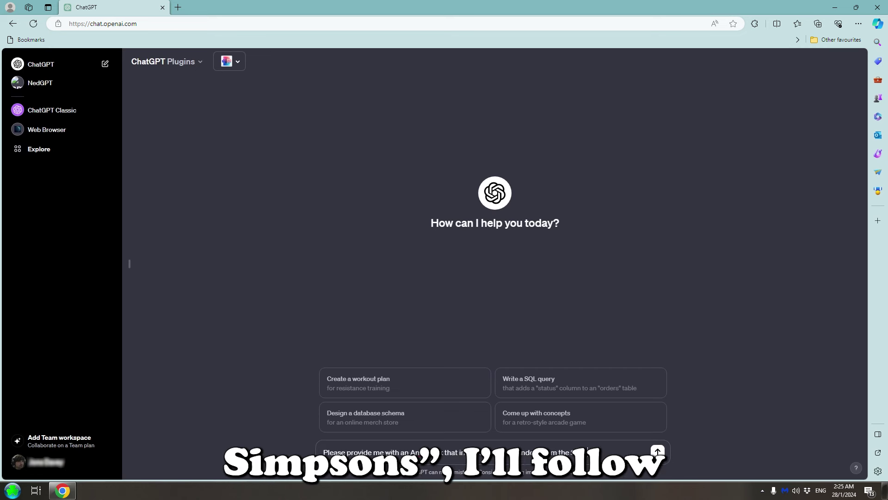
{"action": "key", "text": "Return"}
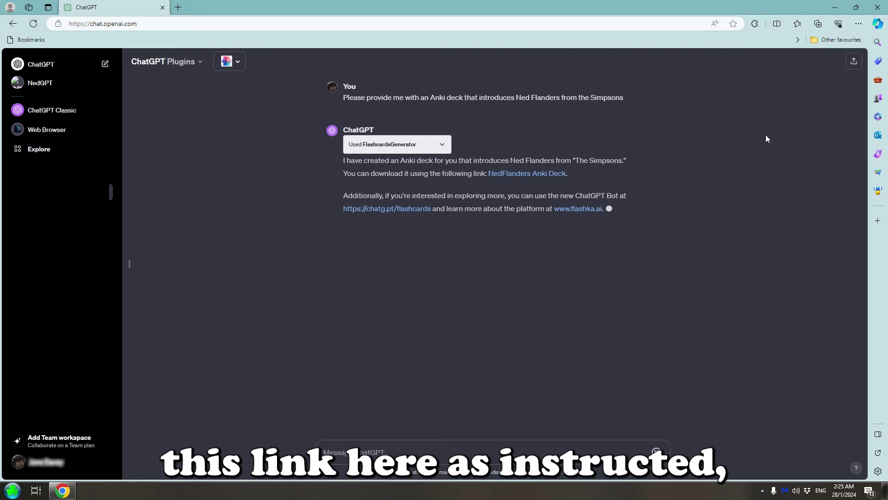
Step: Download the NedFlanders Anki Deck from Flashka as a .txt file and show it in its folder
{"action": "left_click", "coordinate": [539, 174]}
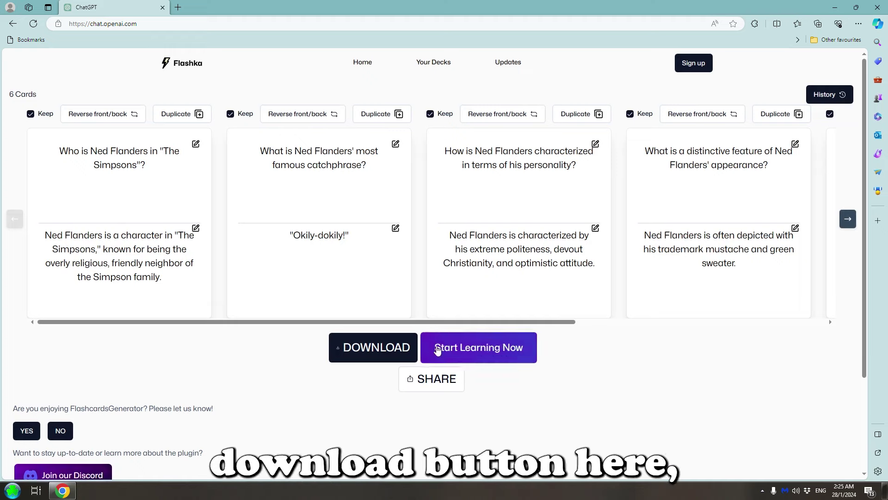
{"action": "left_click", "coordinate": [400, 354]}
{"action": "scroll", "coordinate": [400, 355], "scroll_direction": "down", "scroll_amount": 3}
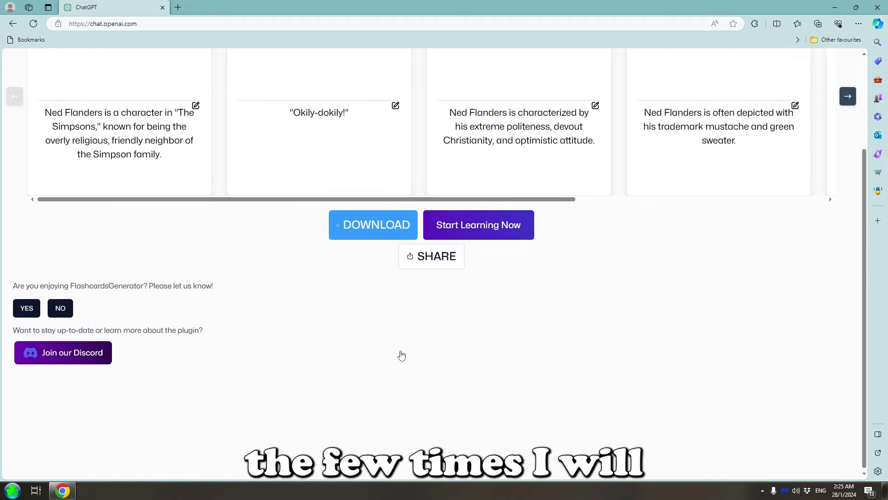
{"action": "left_click", "coordinate": [786, 58]}
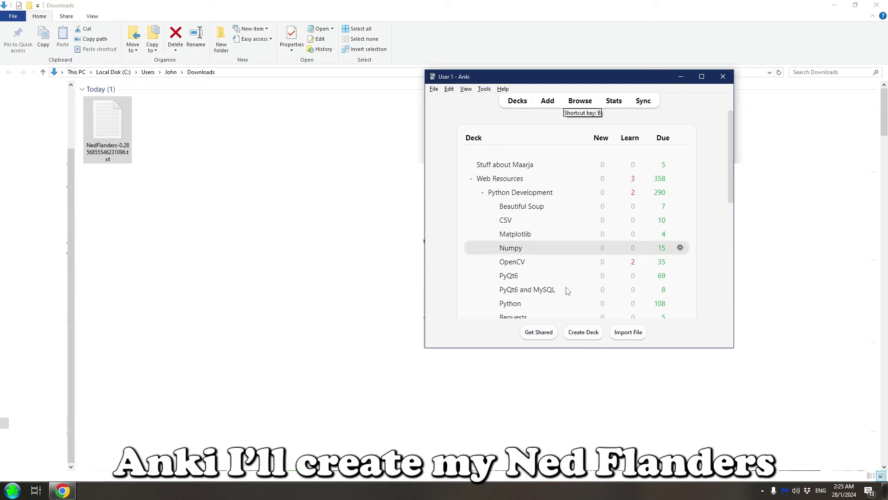
Step: Create a new Anki deck named 'Ned Flanders' and open it
{"action": "left_click", "coordinate": [584, 332]}
{"action": "type", "text": "N"}
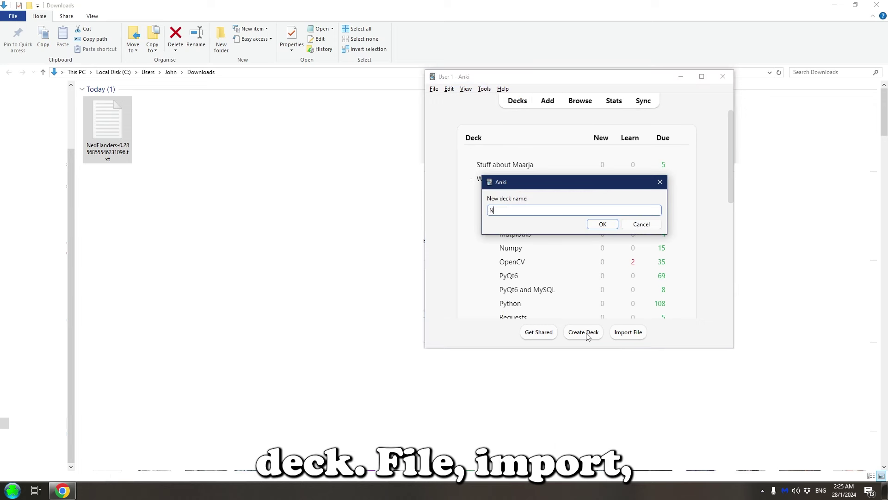
{"action": "type", "text": "ed Flanders"}
{"action": "key", "text": "Return"}
{"action": "left_click", "coordinate": [509, 163]}
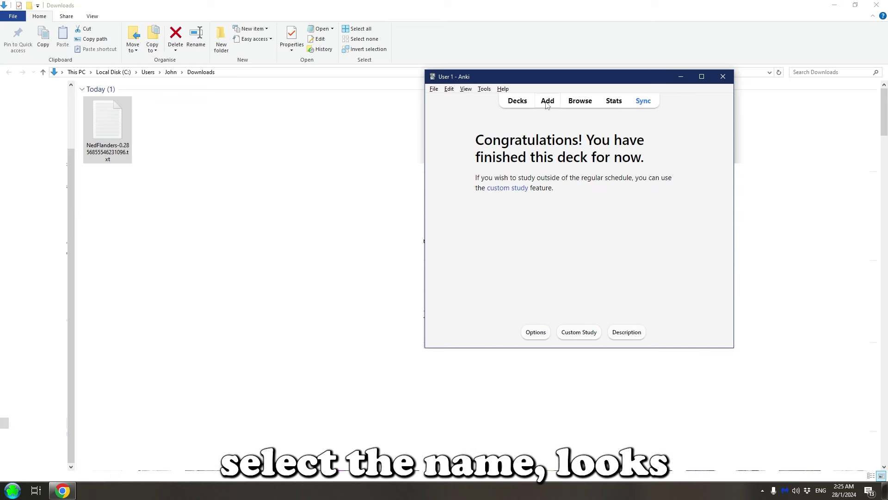
Step: Import the six downloaded flashcard notes into the Ned Flanders deck
{"action": "left_click", "coordinate": [435, 88]}
{"action": "left_click", "coordinate": [453, 121]}
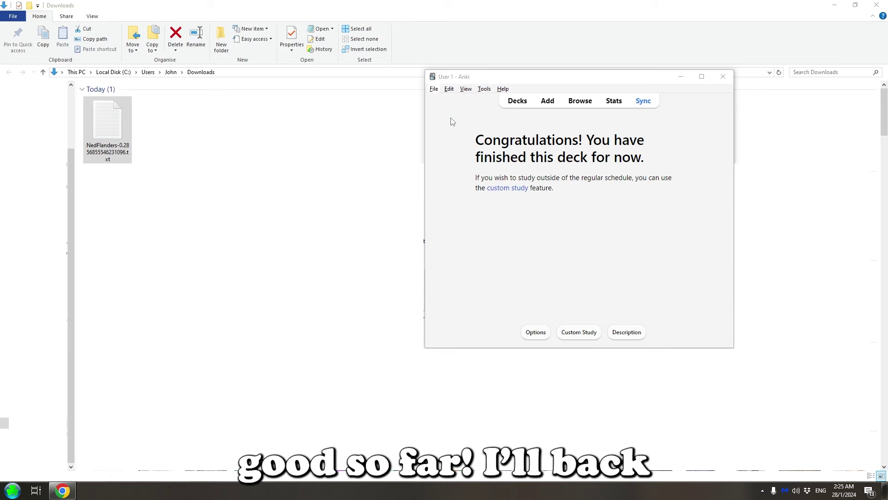
{"action": "left_click", "coordinate": [733, 38]}
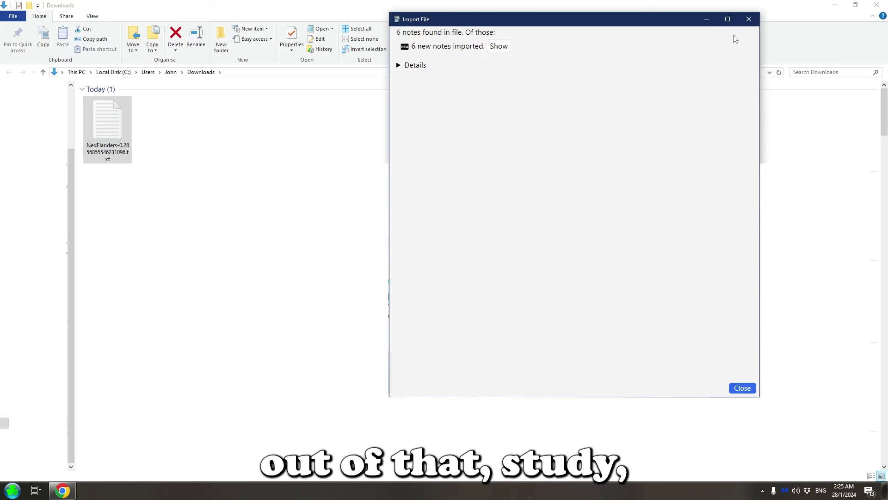
{"action": "left_click", "coordinate": [749, 19]}
Step: Study the deck, revealing the first card's answer and rating it Good
{"action": "left_click", "coordinate": [626, 165]}
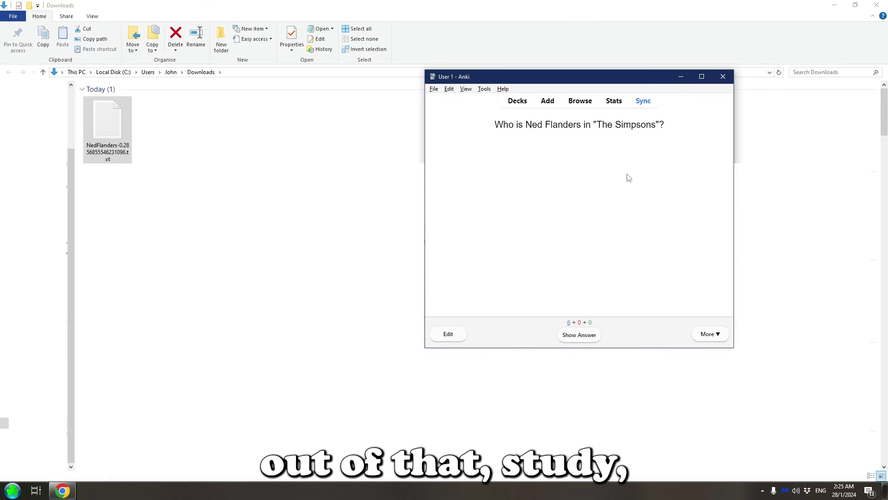
{"action": "left_click", "coordinate": [589, 335]}
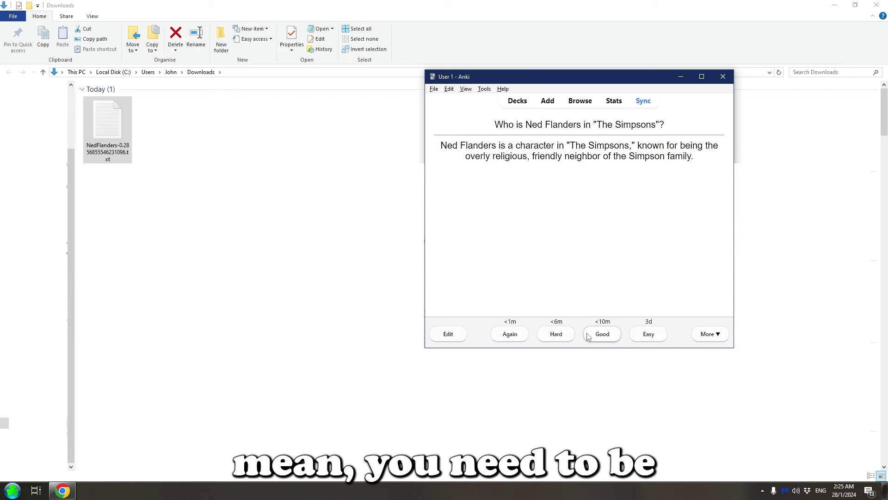
{"action": "left_click", "coordinate": [588, 335]}
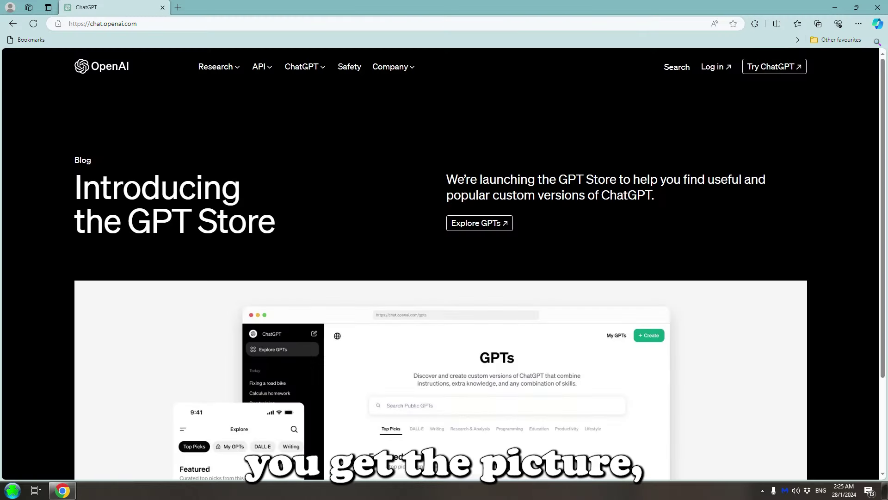
Step: Scroll down the January 10, 2024 GPT Store post to the builder revenue section, then back up
{"action": "scroll", "coordinate": [840, 239], "scroll_direction": "down", "scroll_amount": 10}
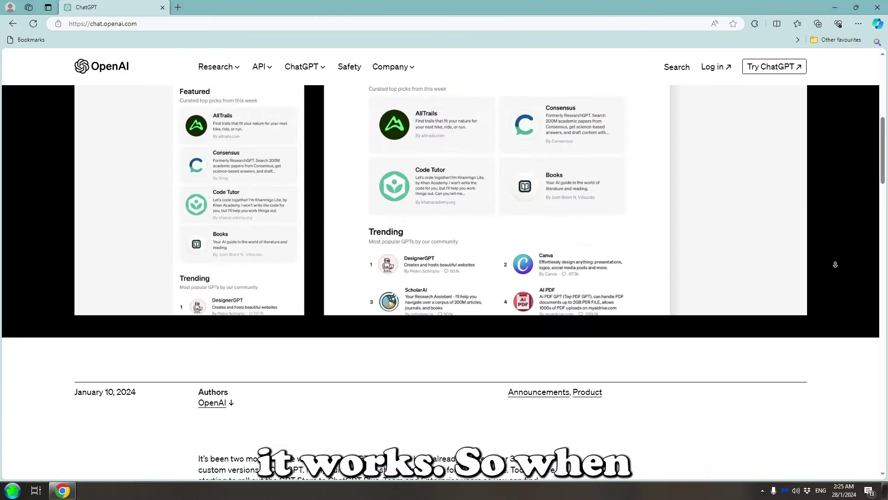
{"action": "scroll", "coordinate": [835, 264], "scroll_direction": "down", "scroll_amount": 5}
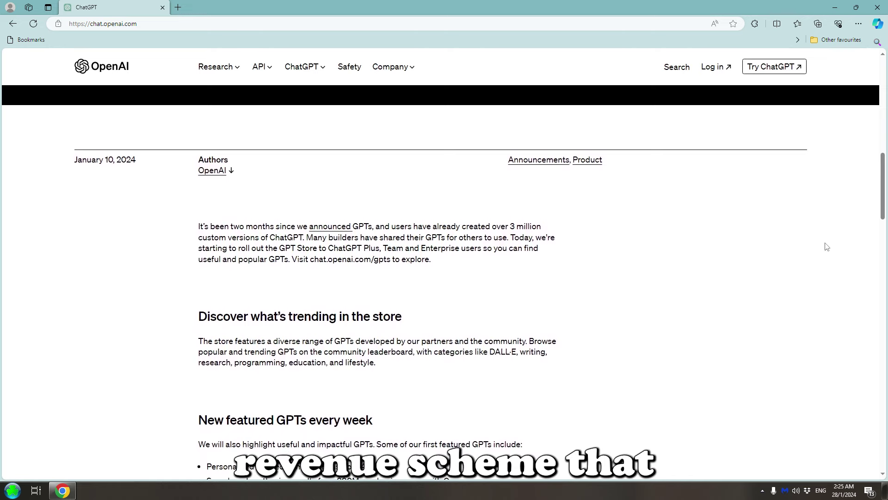
{"action": "scroll", "coordinate": [823, 242], "scroll_direction": "down", "scroll_amount": 2}
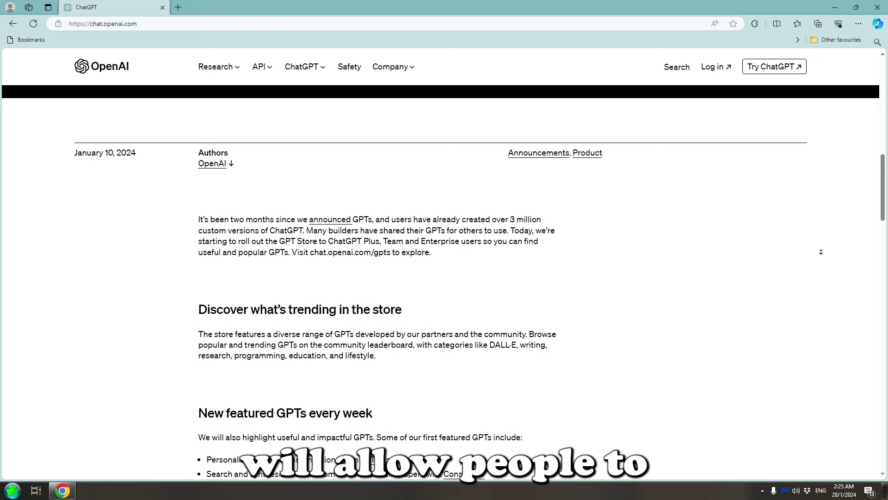
{"action": "scroll", "coordinate": [822, 252], "scroll_direction": "down", "scroll_amount": 6}
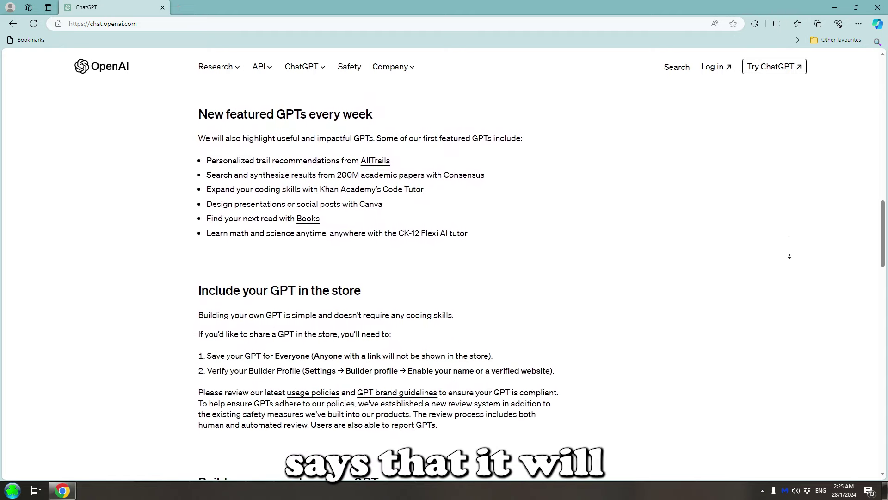
{"action": "scroll", "coordinate": [792, 262], "scroll_direction": "down", "scroll_amount": 4}
{"action": "scroll", "coordinate": [792, 262], "scroll_direction": "down", "scroll_amount": 2}
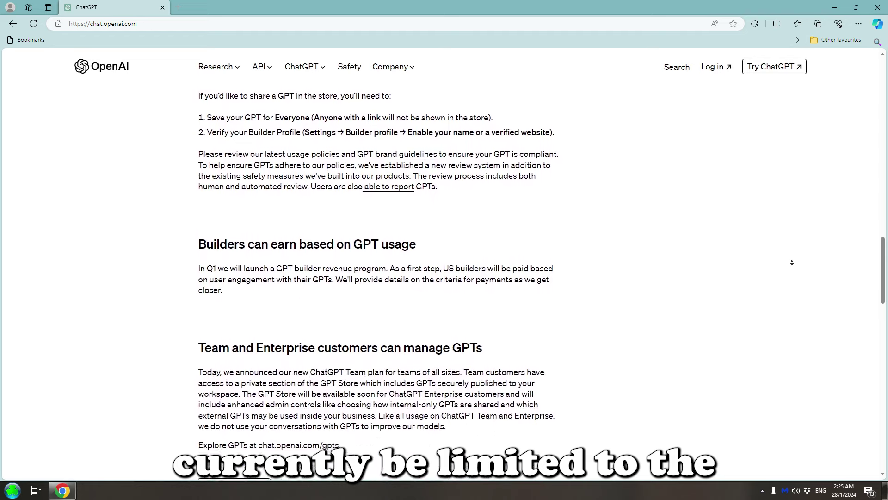
{"action": "scroll", "coordinate": [611, 206], "scroll_direction": "up", "scroll_amount": 5}
{"action": "scroll", "coordinate": [596, 237], "scroll_direction": "up", "scroll_amount": 8}
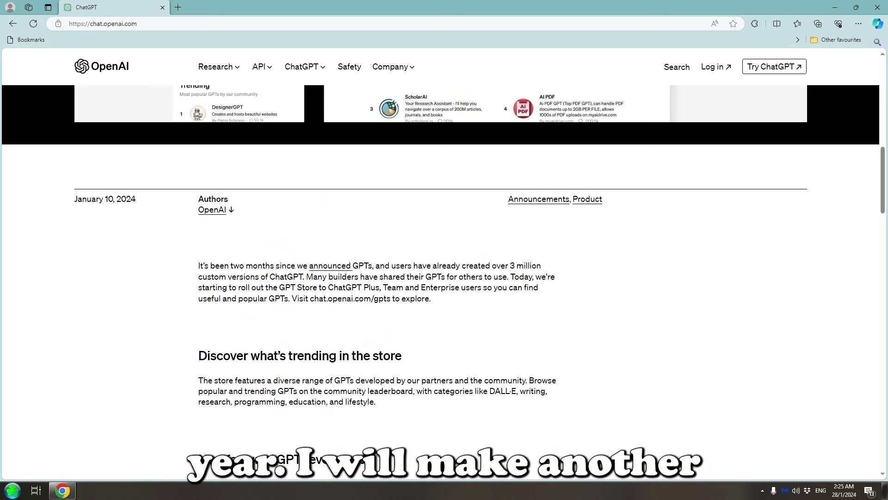
{"action": "scroll", "coordinate": [49, 249], "scroll_direction": "up", "scroll_amount": 2}
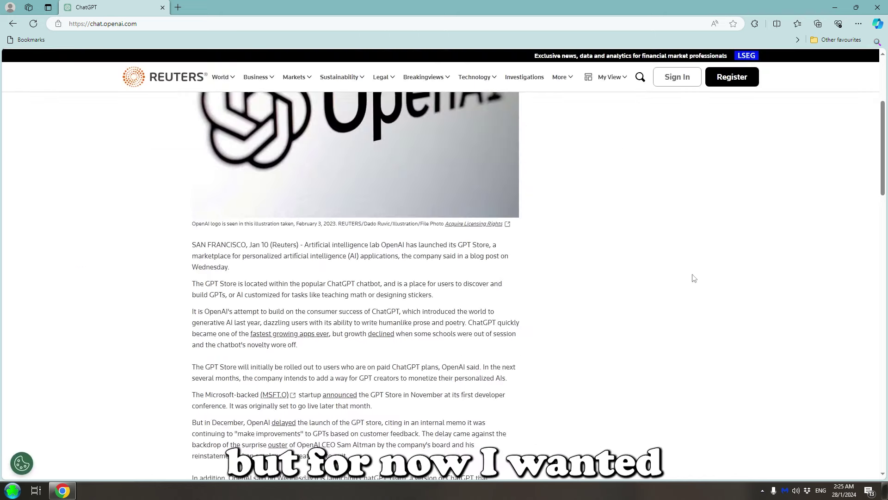
Step: Scroll through the Reuters article on OpenAI launching its GPT Store
{"action": "scroll", "coordinate": [685, 311], "scroll_direction": "down", "scroll_amount": 2}
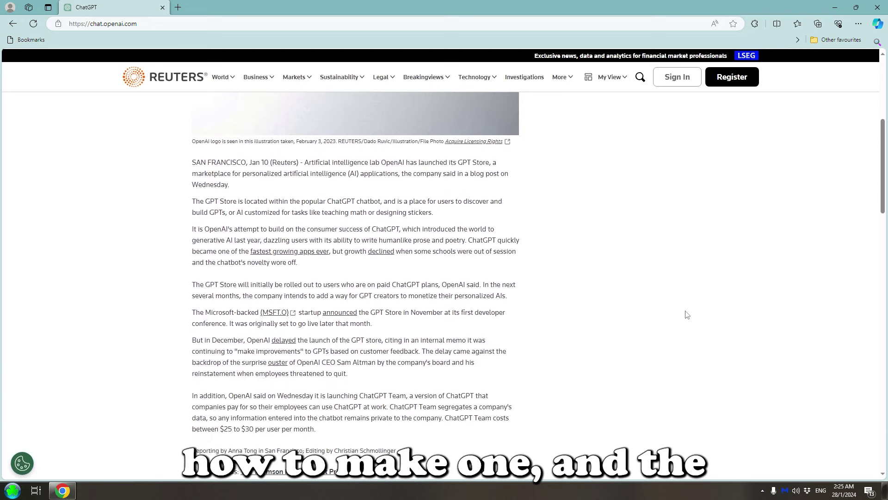
{"action": "scroll", "coordinate": [685, 310], "scroll_direction": "down", "scroll_amount": 1}
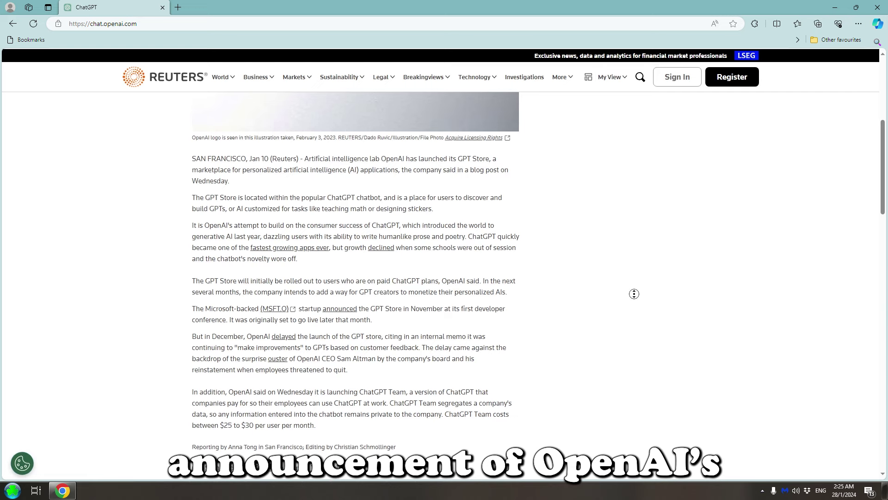
{"action": "scroll", "coordinate": [630, 304], "scroll_direction": "down", "scroll_amount": 1}
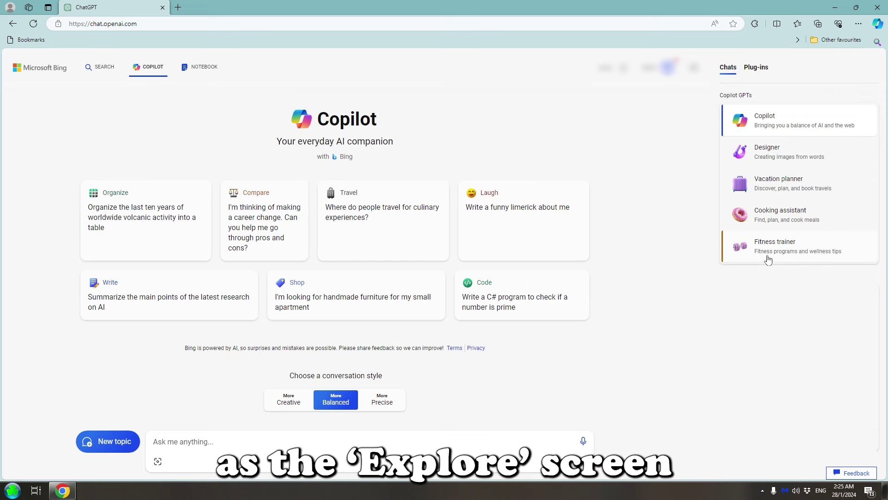
Step: Show Copilot's plug-in list, with Instacart, Kayak, Klarna, OpenTable and Shop all switched off
{"action": "left_click", "coordinate": [755, 69]}
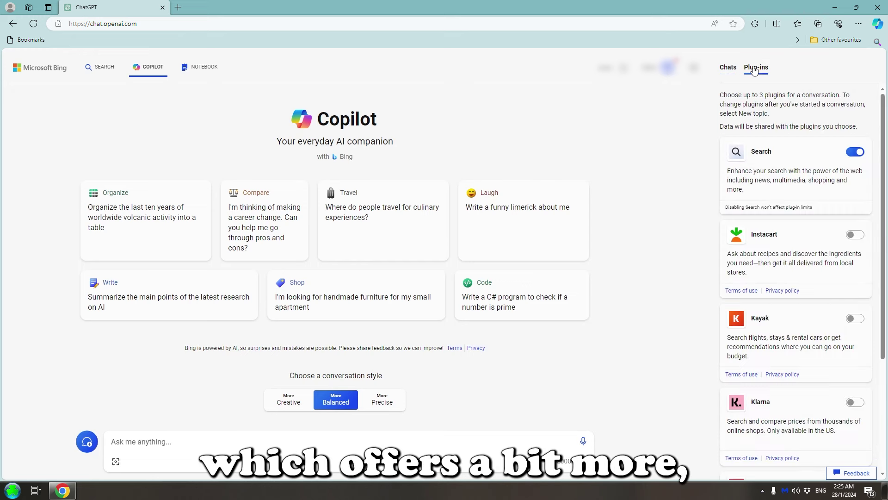
{"action": "scroll", "coordinate": [785, 178], "scroll_direction": "down", "scroll_amount": 4}
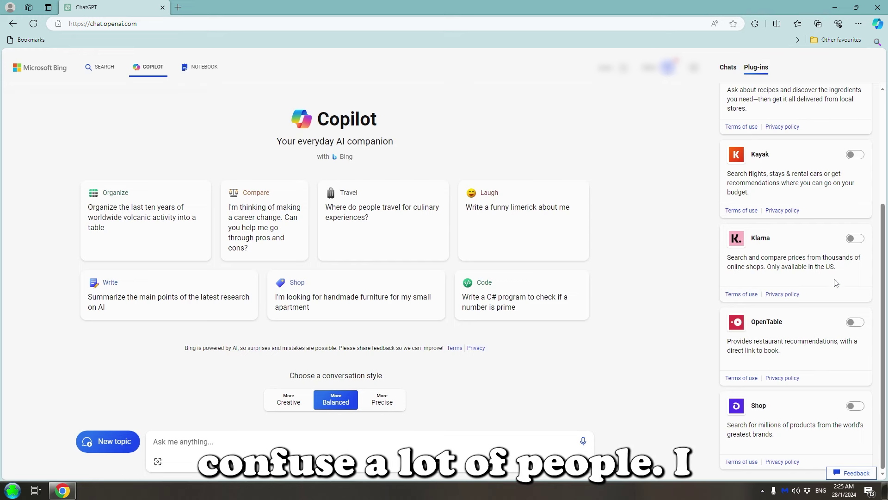
{"action": "scroll", "coordinate": [786, 303], "scroll_direction": "up", "scroll_amount": 1}
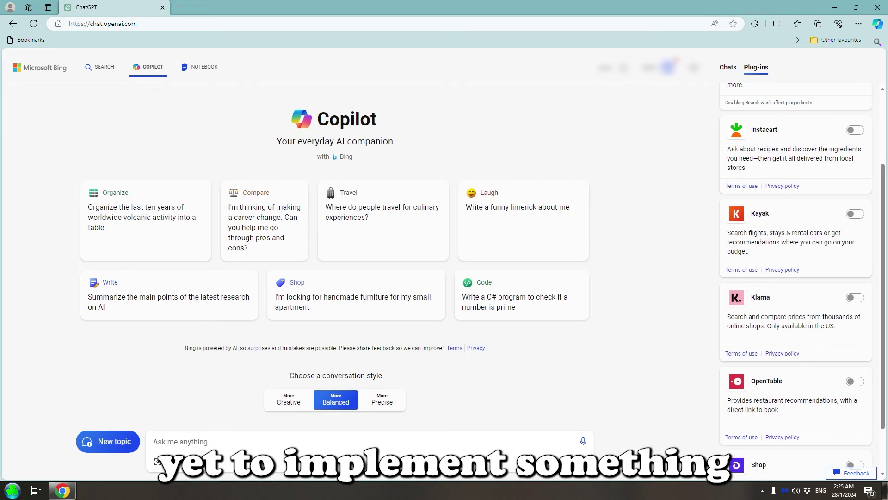